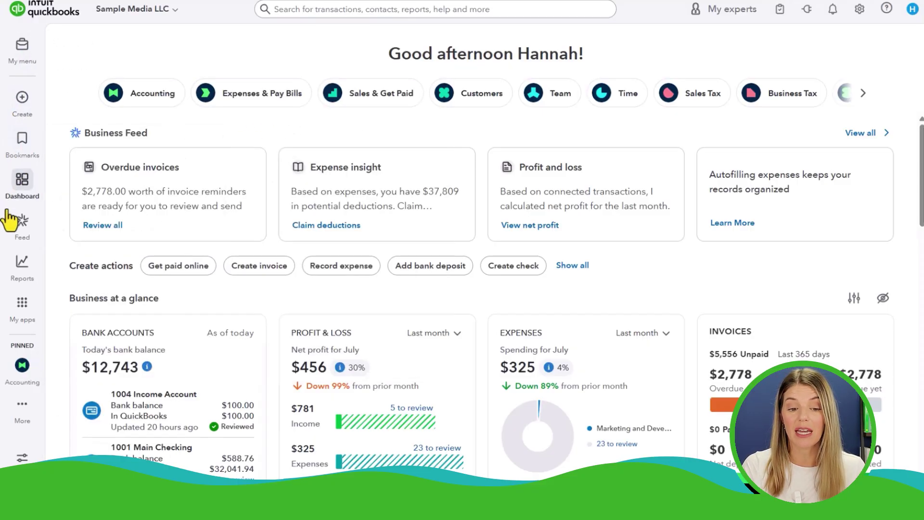
Step: Open the Accounting app's Integration transactions page and look through the available sales channel connectors
{"action": "mouse_move", "coordinate": [23, 423]}
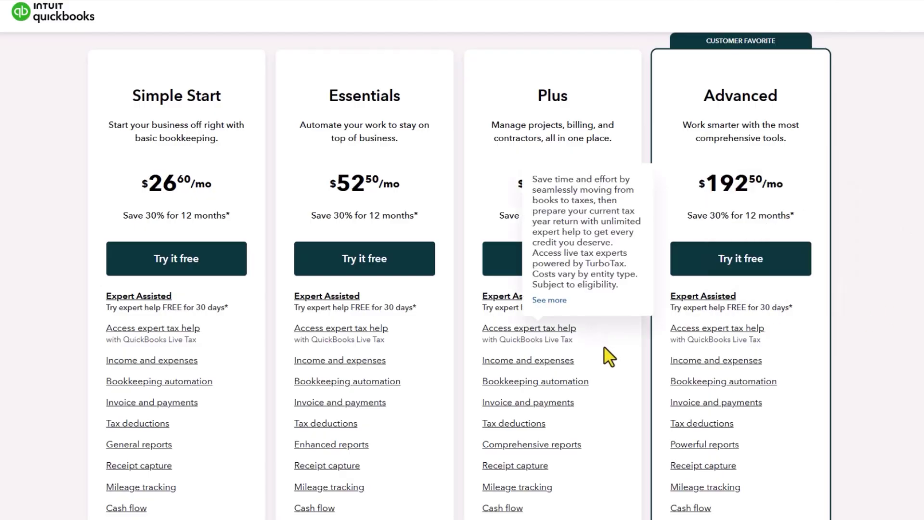
{"action": "mouse_move", "coordinate": [608, 356]}
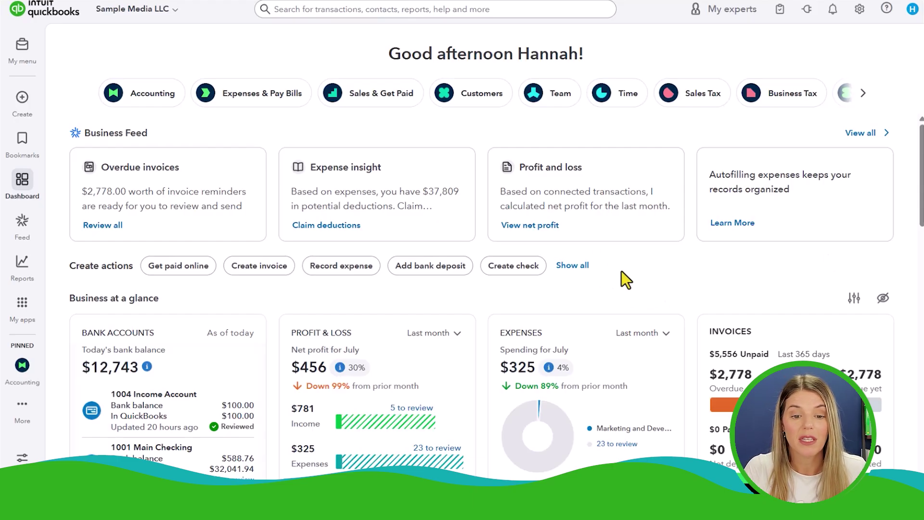
{"action": "left_click", "coordinate": [134, 98]}
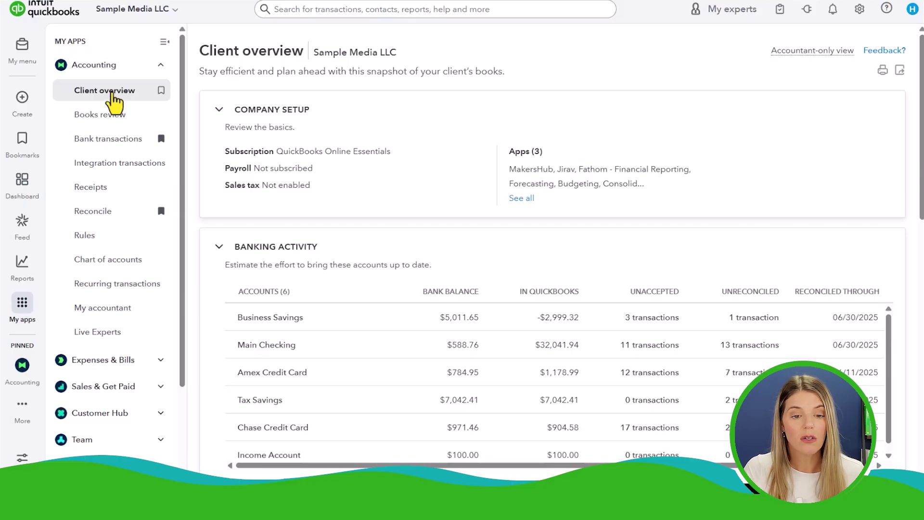
{"action": "left_click", "coordinate": [100, 144]}
{"action": "left_click", "coordinate": [92, 166]}
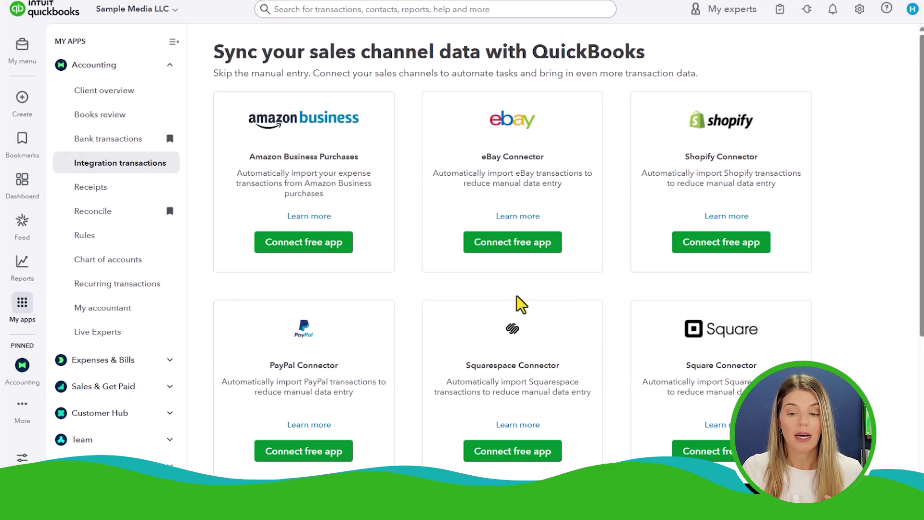
{"action": "scroll", "coordinate": [511, 294], "scroll_direction": "down", "scroll_amount": 3}
{"action": "scroll", "coordinate": [472, 266], "scroll_direction": "up", "scroll_amount": 4}
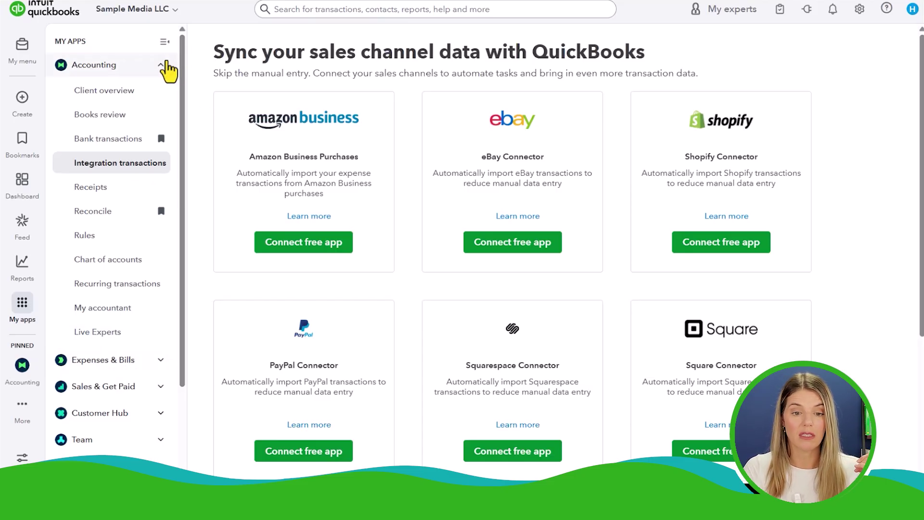
Step: Collapse the Accounting section and look over the pages listed under Expenses & Bills
{"action": "left_click", "coordinate": [161, 66]}
{"action": "left_click", "coordinate": [145, 91]}
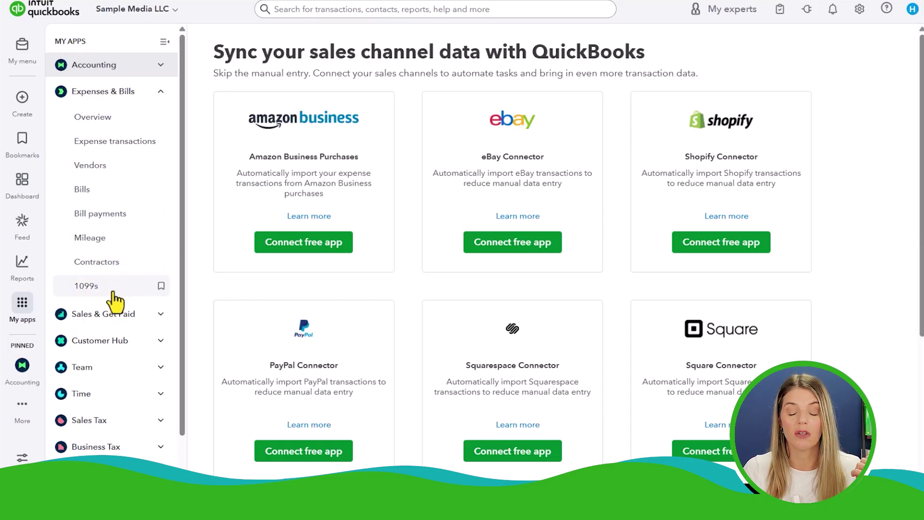
{"action": "left_click", "coordinate": [165, 97]}
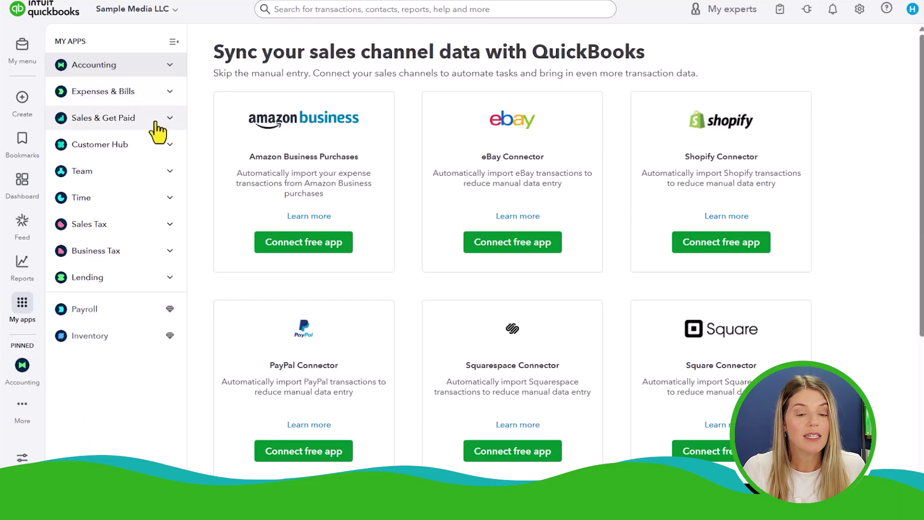
Step: View the Sales channels and Sales orders pages under Sales & Get Paid, collapsing the section when done
{"action": "left_click", "coordinate": [156, 122]}
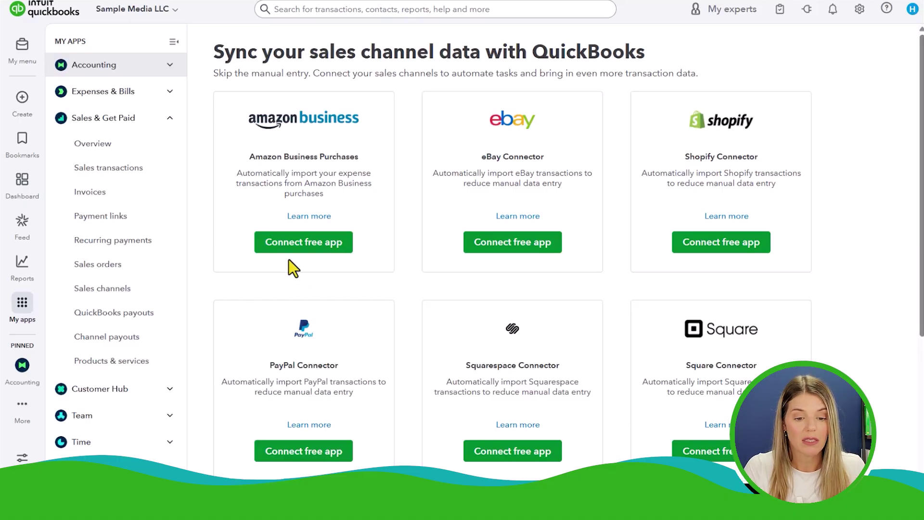
{"action": "left_click", "coordinate": [80, 295]}
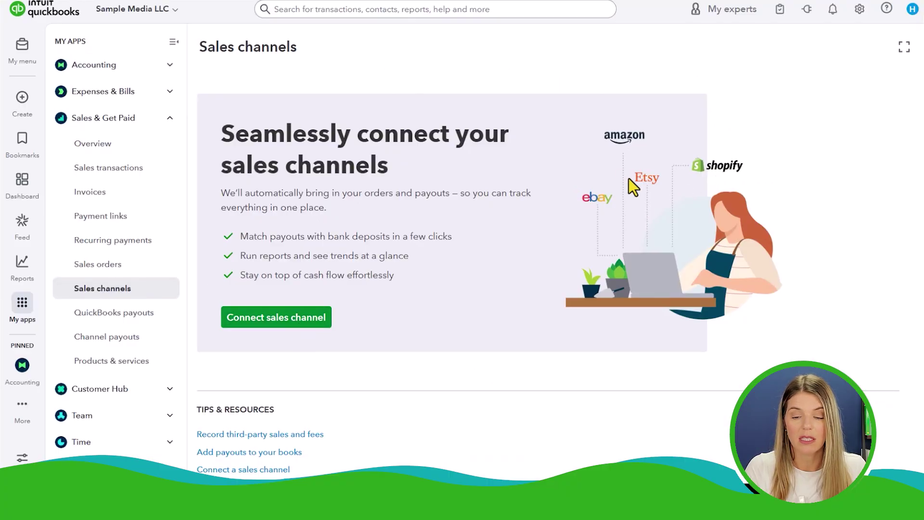
{"action": "left_click", "coordinate": [120, 312]}
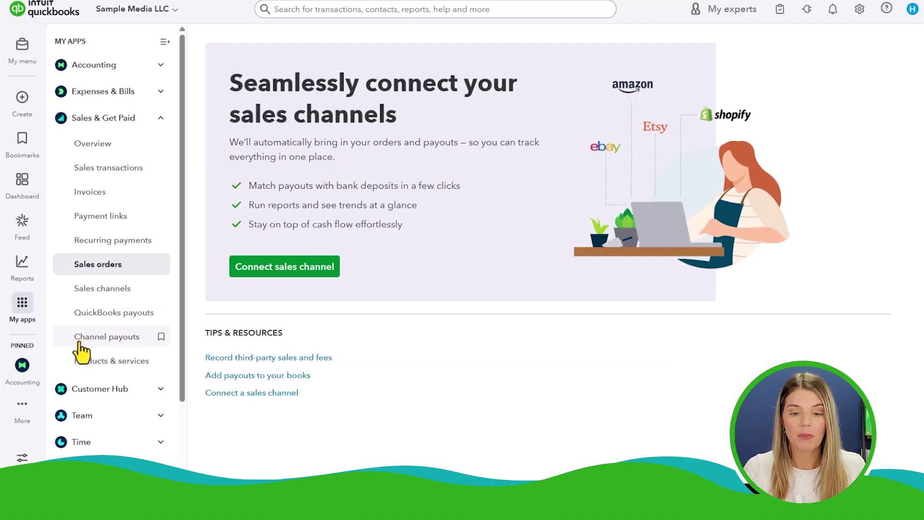
{"action": "left_click", "coordinate": [80, 343]}
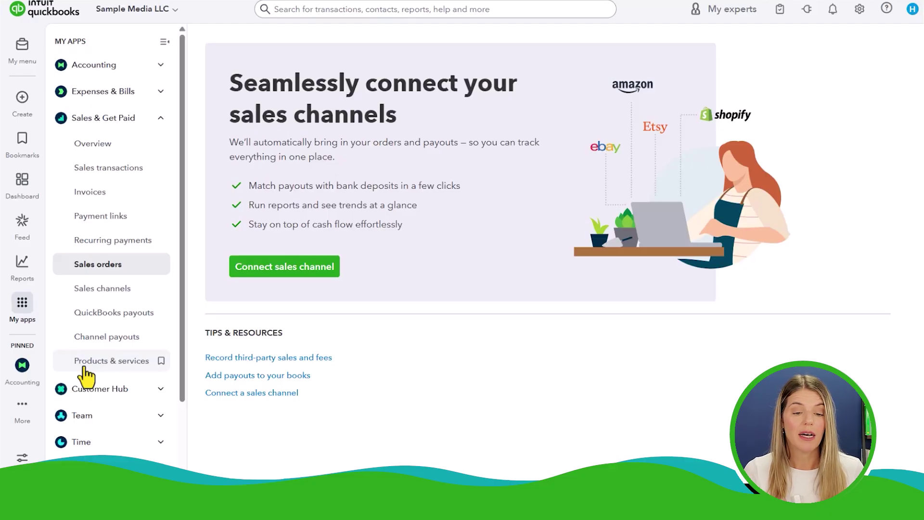
{"action": "left_click", "coordinate": [158, 123]}
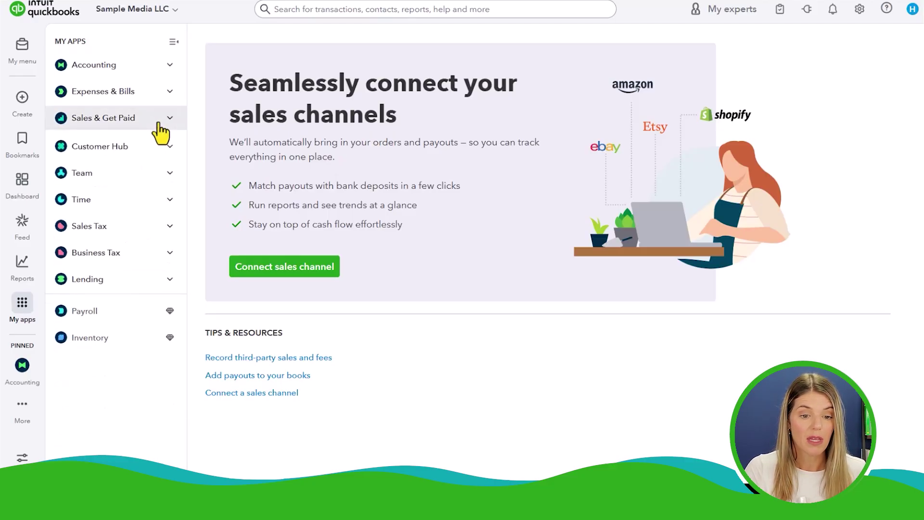
Step: View the Reviews and Leads pages in the Customer Hub, collapsing the section when done
{"action": "left_click", "coordinate": [106, 151]}
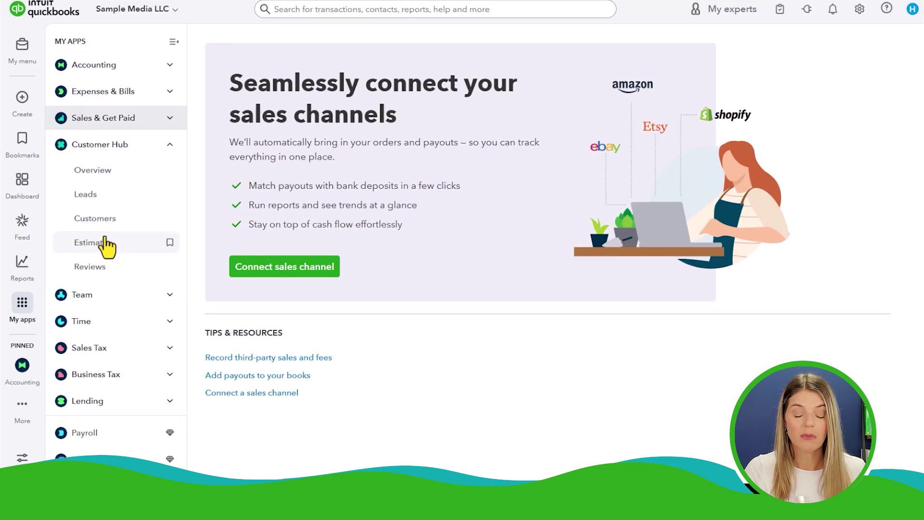
{"action": "left_click", "coordinate": [106, 278]}
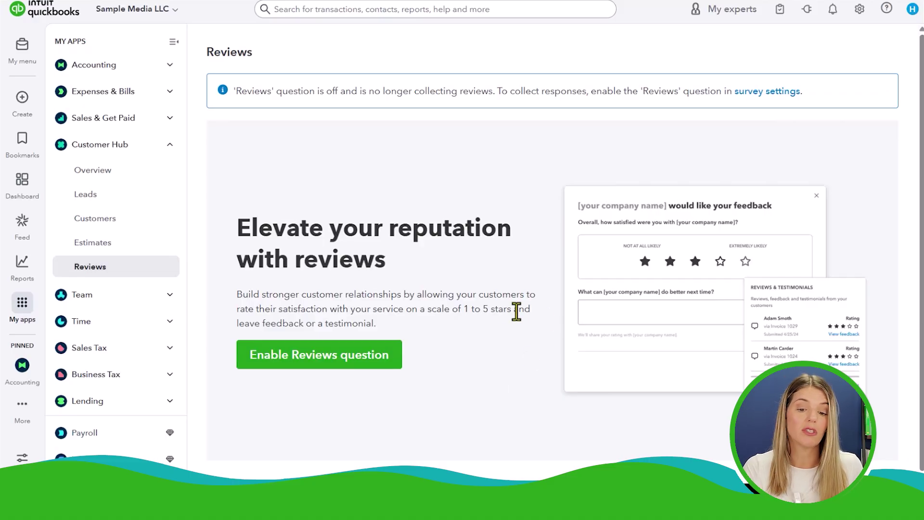
{"action": "left_click", "coordinate": [86, 201]}
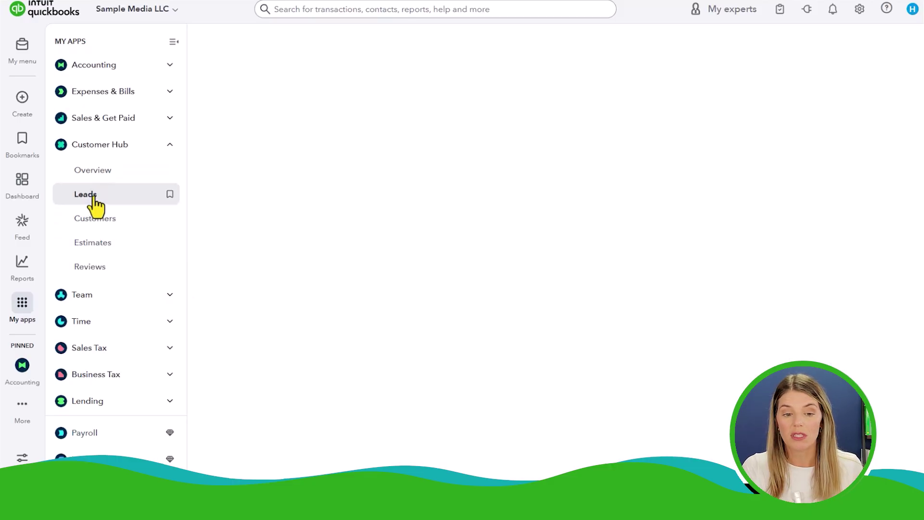
{"action": "left_click", "coordinate": [167, 154]}
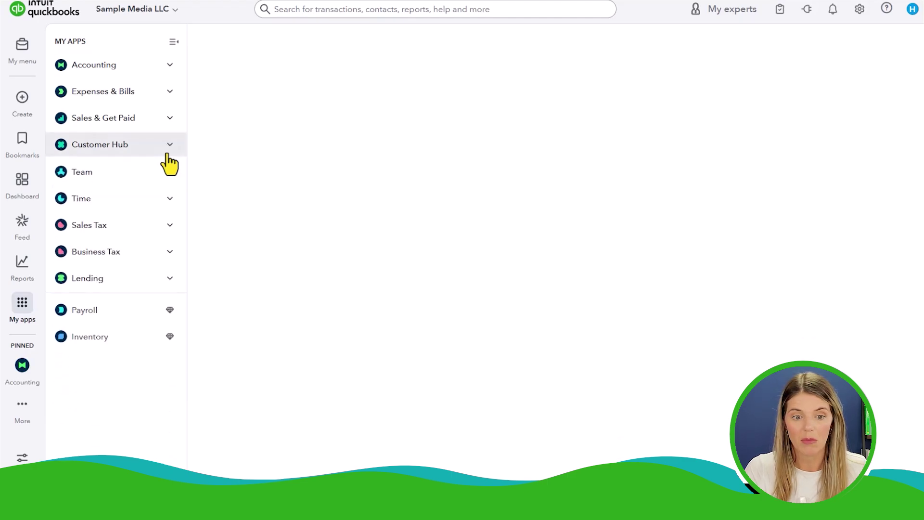
Step: Expand the Team section and view the Payroll and Inventory add-on pages
{"action": "left_click", "coordinate": [86, 182]}
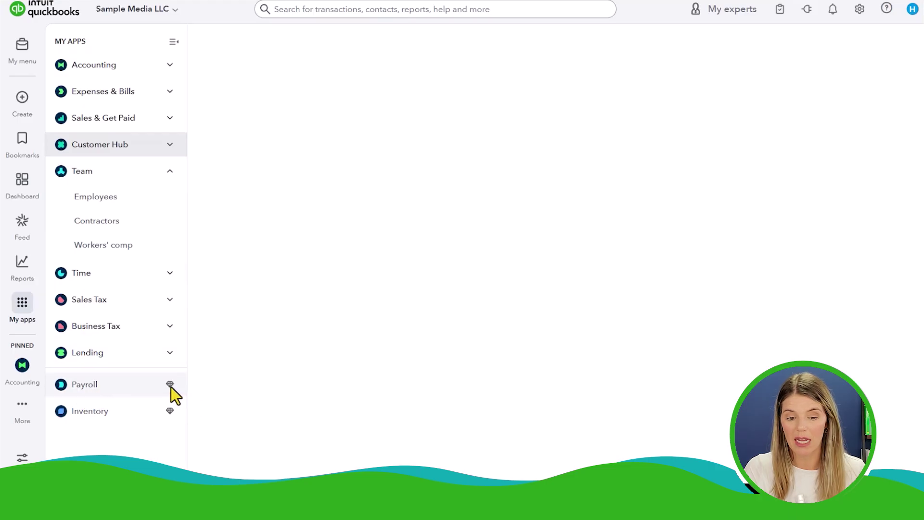
{"action": "left_click", "coordinate": [141, 390]}
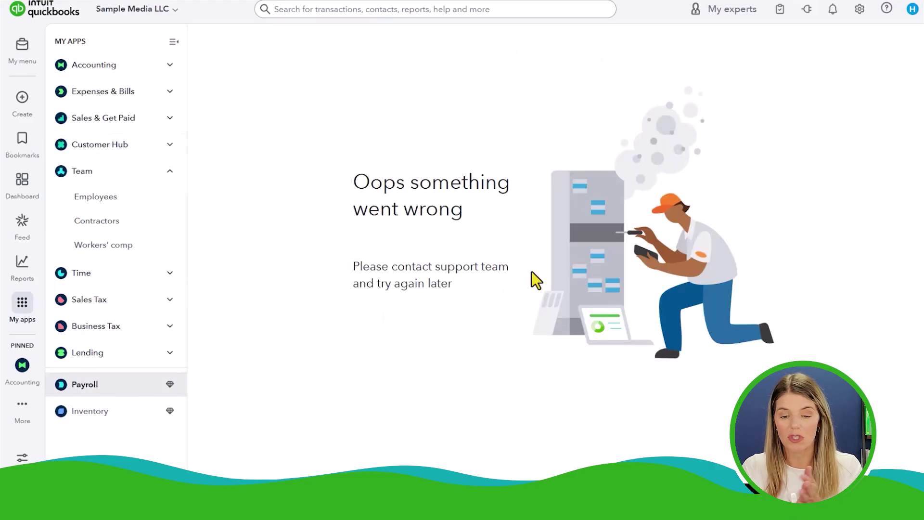
{"action": "left_click", "coordinate": [86, 420]}
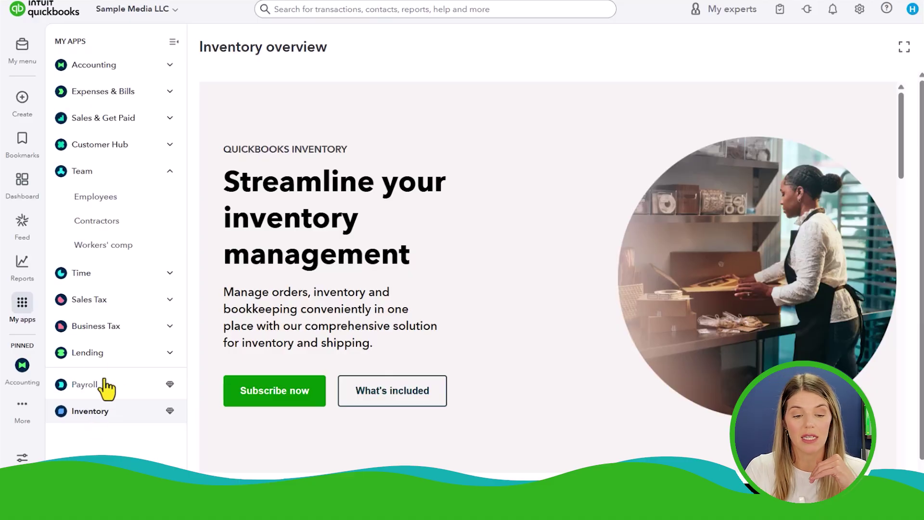
Step: View the Time entries page, then collapse the Time and Team sections
{"action": "left_click", "coordinate": [90, 279]}
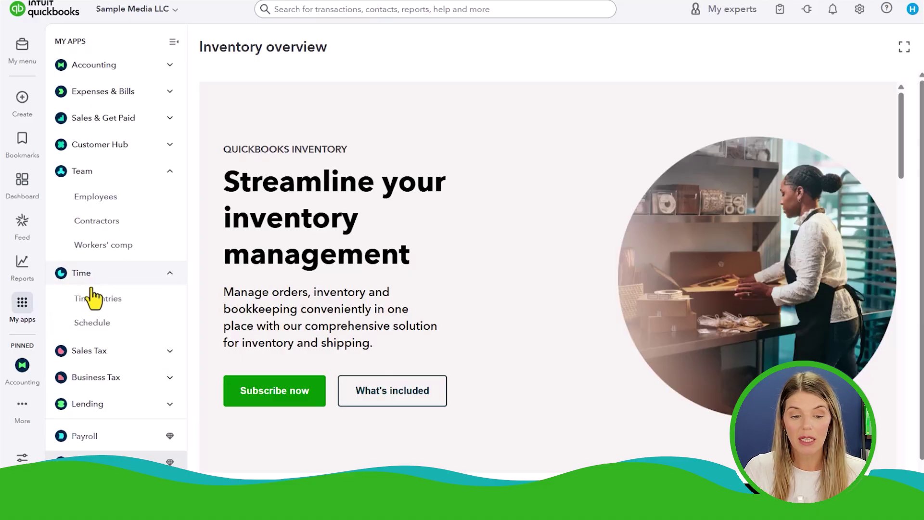
{"action": "left_click", "coordinate": [99, 308]}
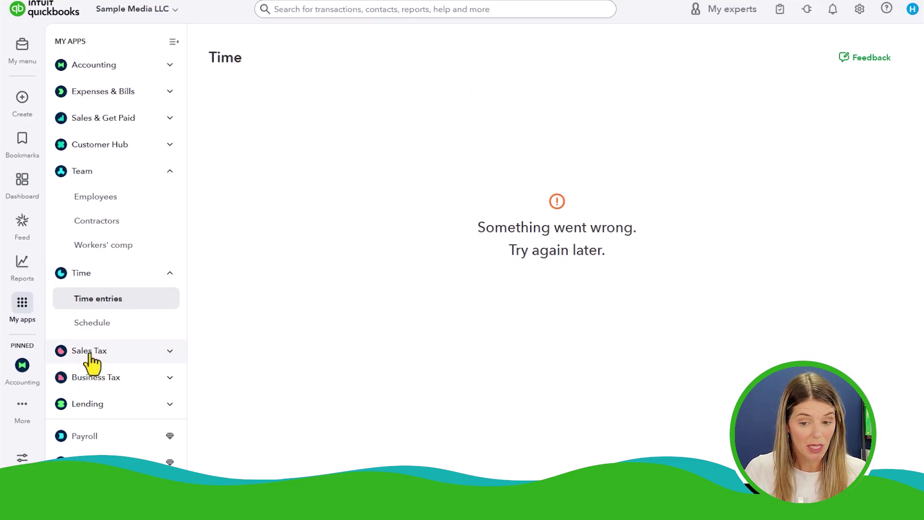
{"action": "left_click", "coordinate": [82, 273]}
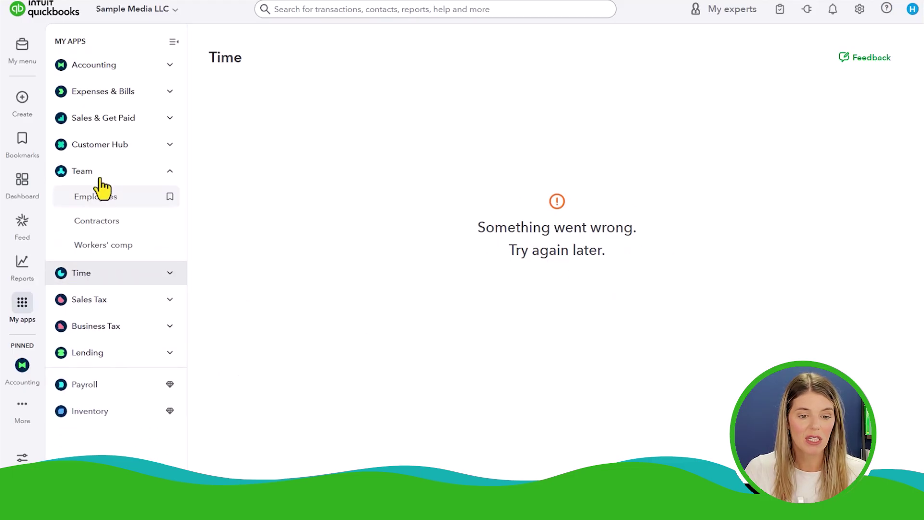
{"action": "left_click", "coordinate": [98, 178]}
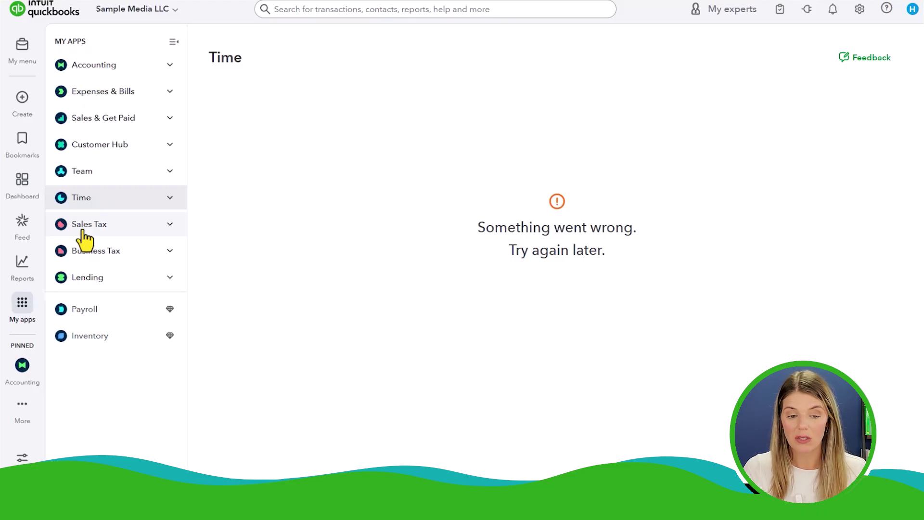
Step: Look over the pages listed under Lending and Business Tax, collapsing both sections when done
{"action": "left_click", "coordinate": [88, 278]}
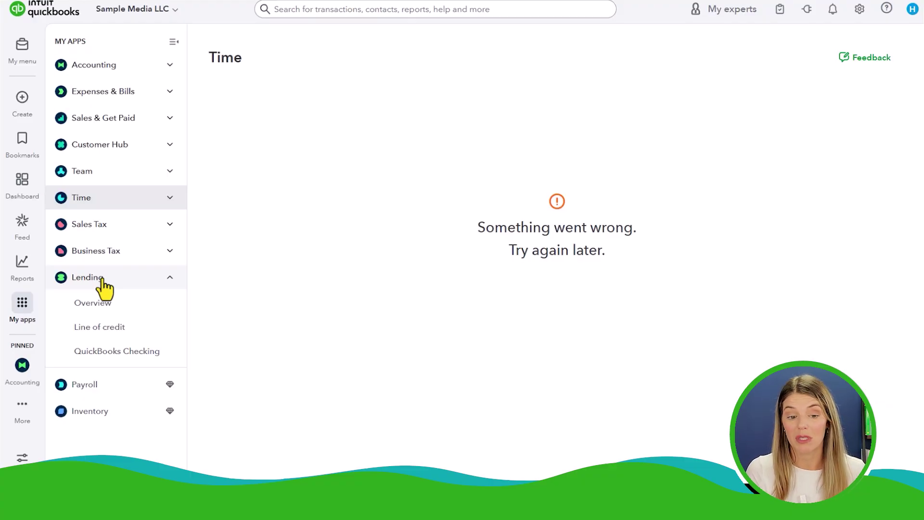
{"action": "left_click", "coordinate": [101, 252]}
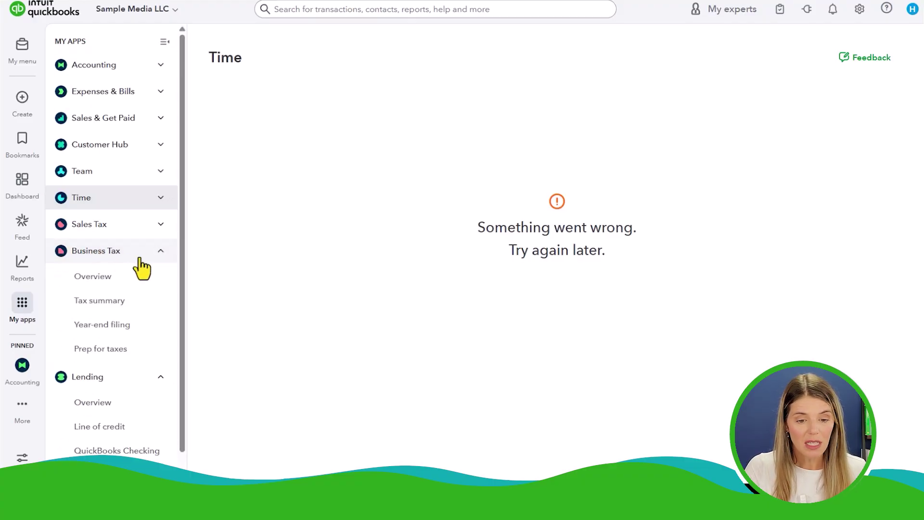
{"action": "left_click", "coordinate": [168, 251]}
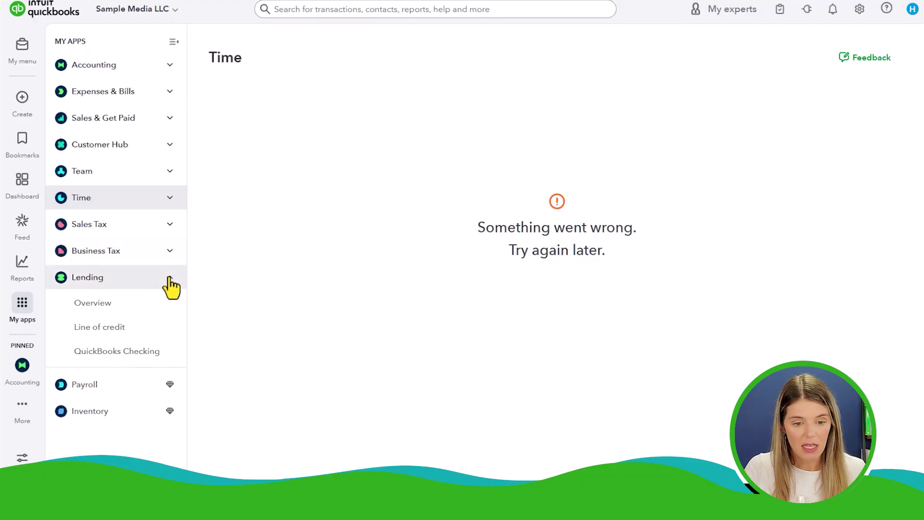
{"action": "left_click", "coordinate": [170, 278]}
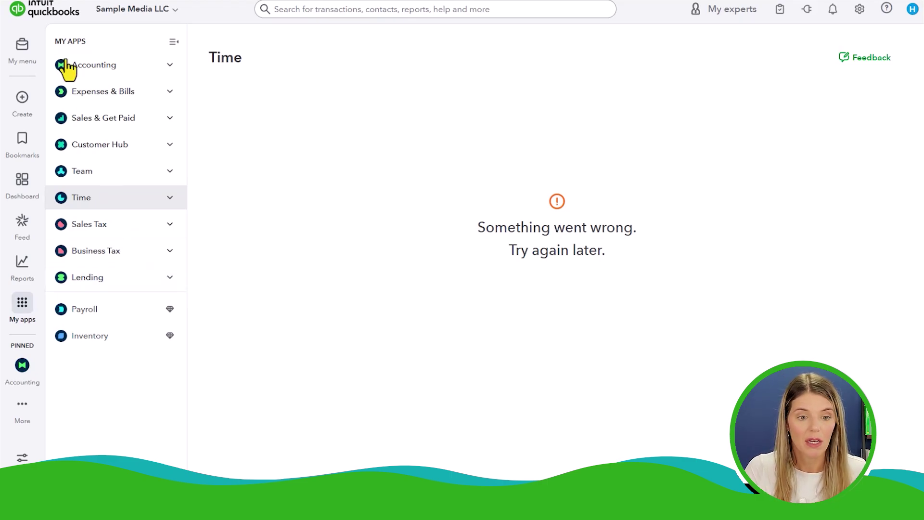
Step: Open the full Business Feed from the dashboard and review its invoice, expense, profit and late-fee suggestions
{"action": "left_click", "coordinate": [20, 185]}
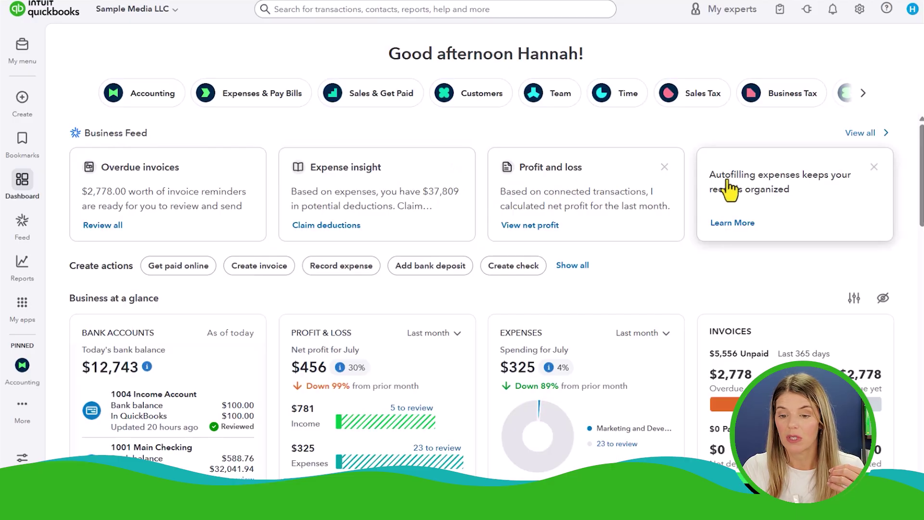
{"action": "left_click", "coordinate": [858, 137]}
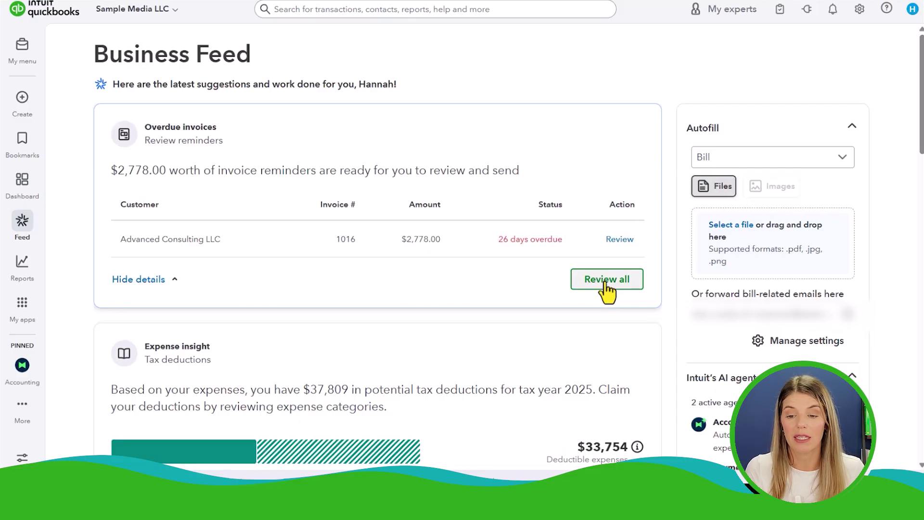
{"action": "scroll", "coordinate": [714, 284], "scroll_direction": "down", "scroll_amount": 4}
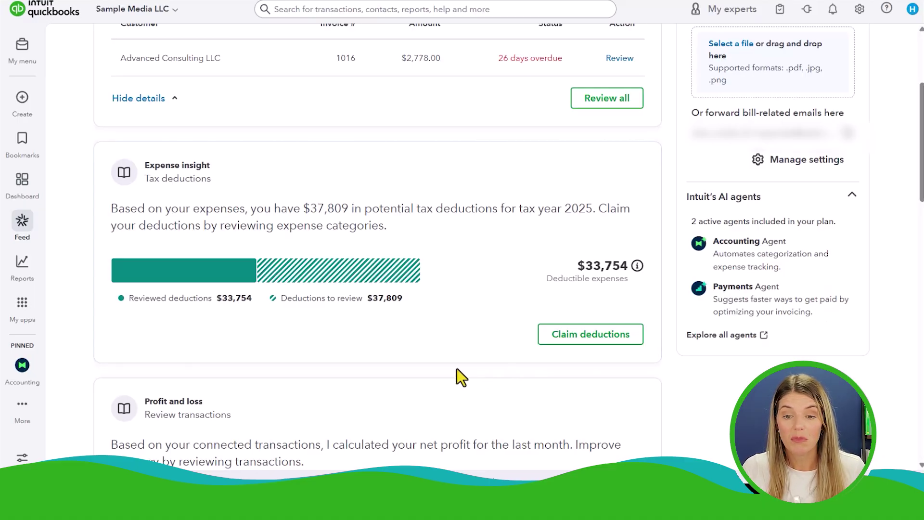
{"action": "scroll", "coordinate": [452, 368], "scroll_direction": "down", "scroll_amount": 8}
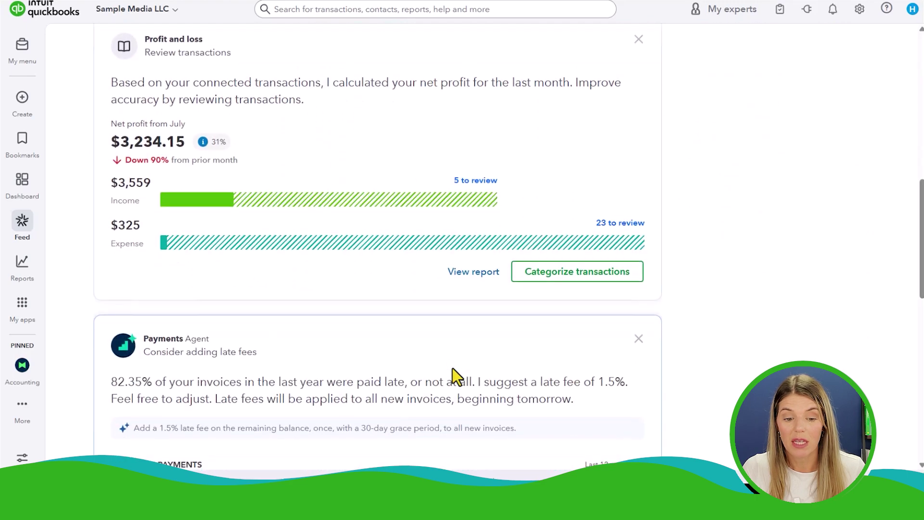
{"action": "scroll", "coordinate": [452, 368], "scroll_direction": "down", "scroll_amount": 3}
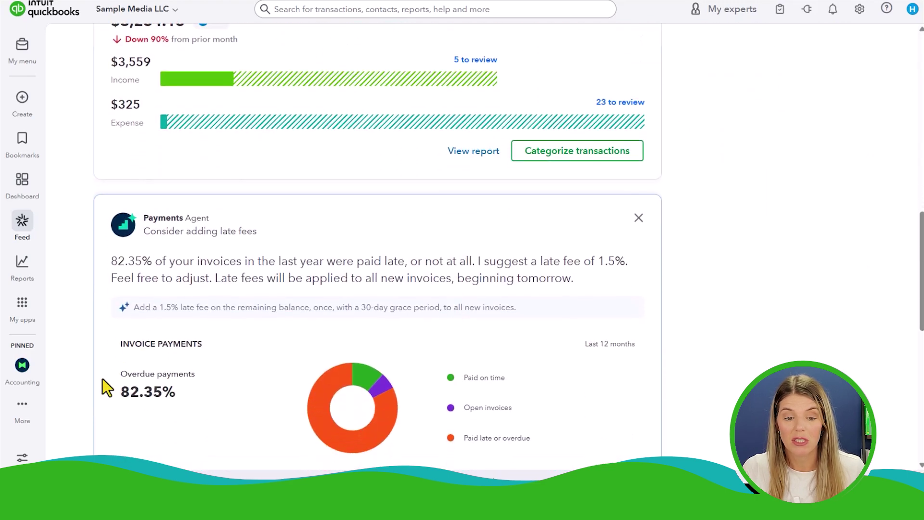
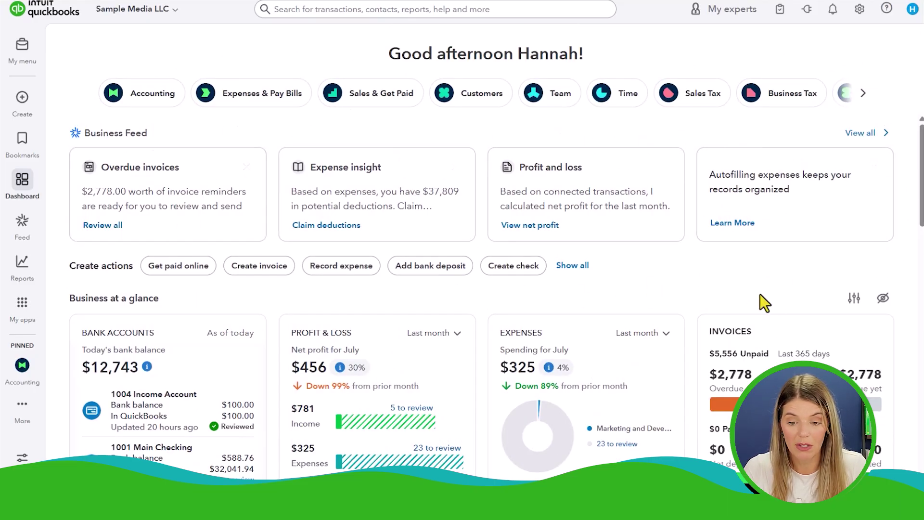
Step: Enter the Business at a glance layout customization, look over the widgets' move and remove controls, and save the layout
{"action": "scroll", "coordinate": [784, 294], "scroll_direction": "down", "scroll_amount": 5}
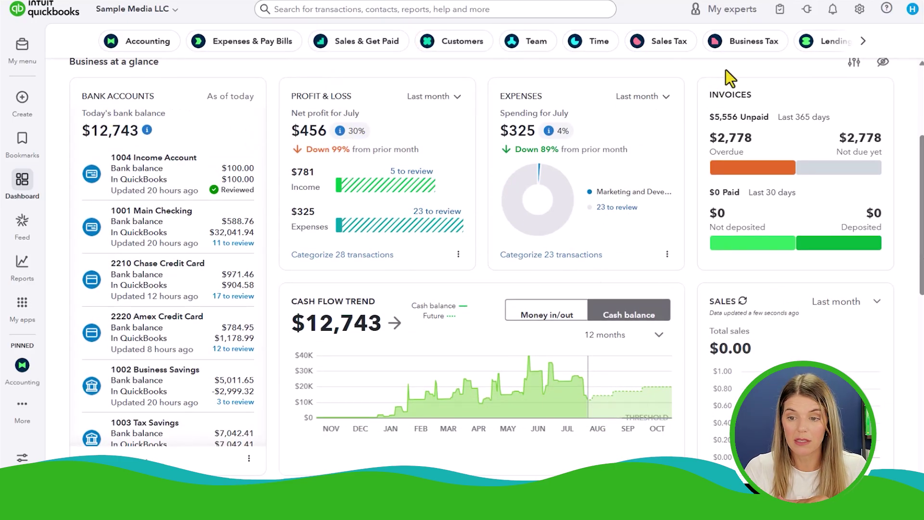
{"action": "left_click", "coordinate": [854, 63]}
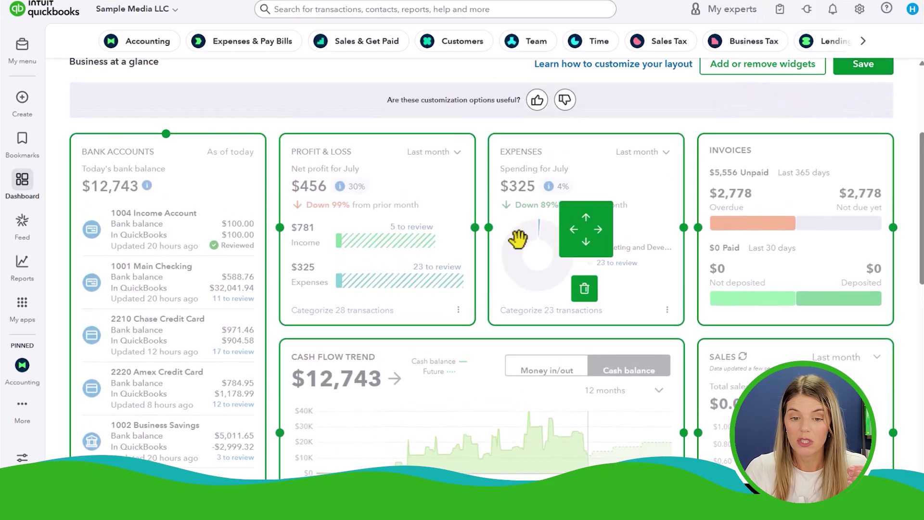
{"action": "mouse_move", "coordinate": [337, 190]}
{"action": "mouse_move", "coordinate": [337, 190]}
{"action": "left_mouse_down"}
{"action": "mouse_move", "coordinate": [314, 301]}
{"action": "mouse_move", "coordinate": [336, 398]}
{"action": "mouse_move", "coordinate": [355, 206]}
{"action": "mouse_move", "coordinate": [338, 184]}
{"action": "left_mouse_up"}
{"action": "mouse_move", "coordinate": [711, 215]}
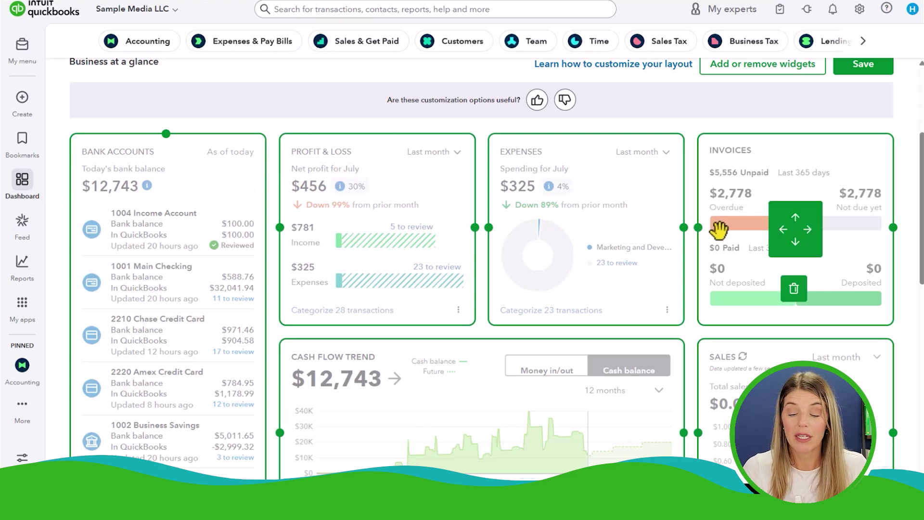
{"action": "scroll", "coordinate": [354, 314], "scroll_direction": "down", "scroll_amount": 1}
{"action": "scroll", "coordinate": [354, 314], "scroll_direction": "down", "scroll_amount": 3}
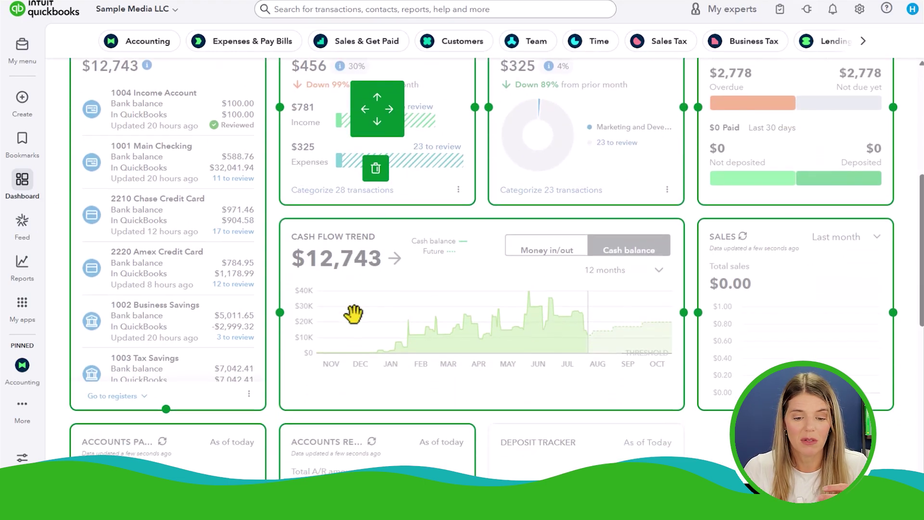
{"action": "scroll", "coordinate": [354, 314], "scroll_direction": "up", "scroll_amount": 4}
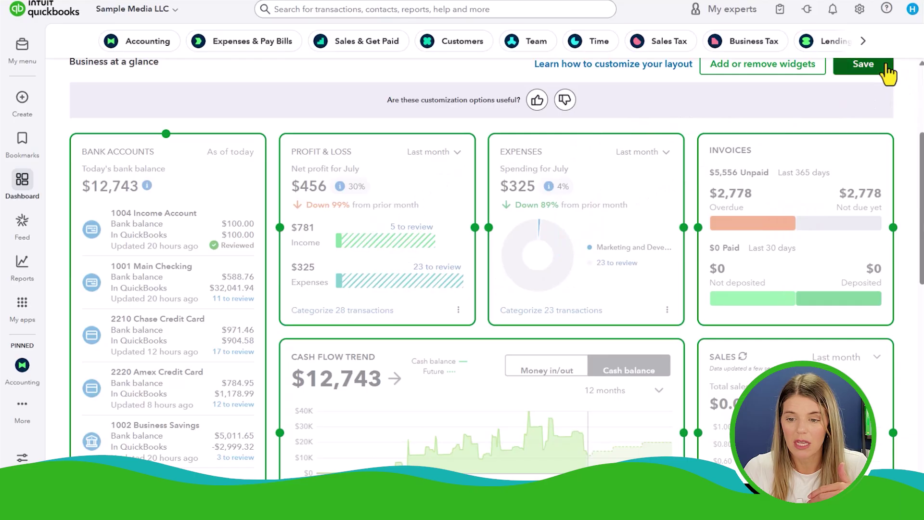
{"action": "left_click", "coordinate": [864, 64]}
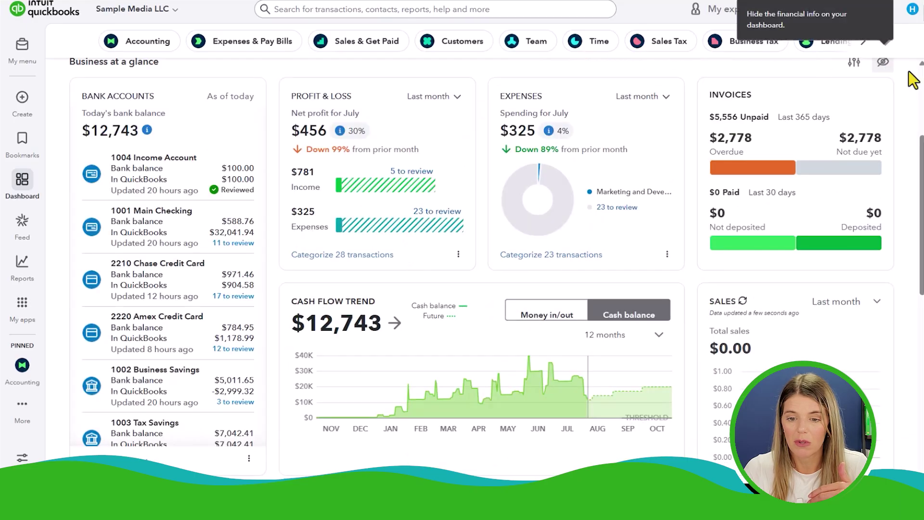
Step: Set the Profit & Loss widget's period to This fiscal year to date
{"action": "left_click", "coordinate": [417, 99]}
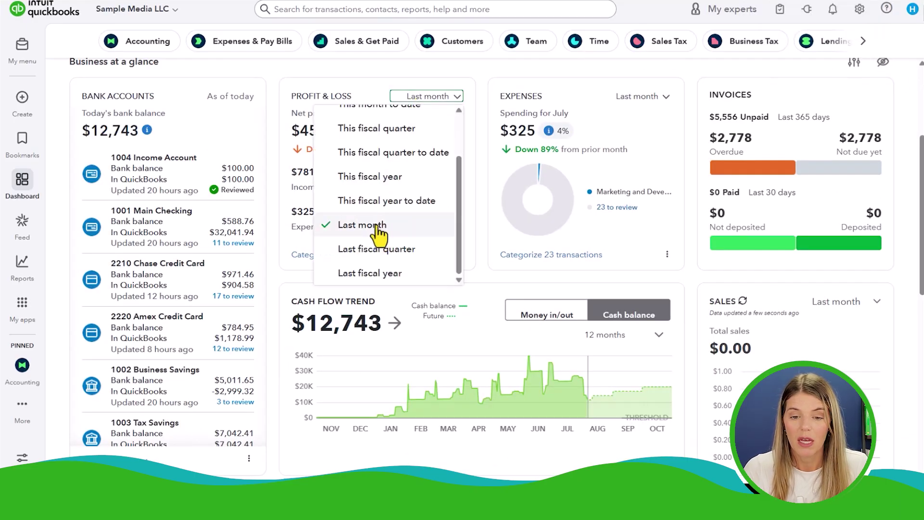
{"action": "left_click", "coordinate": [360, 204]}
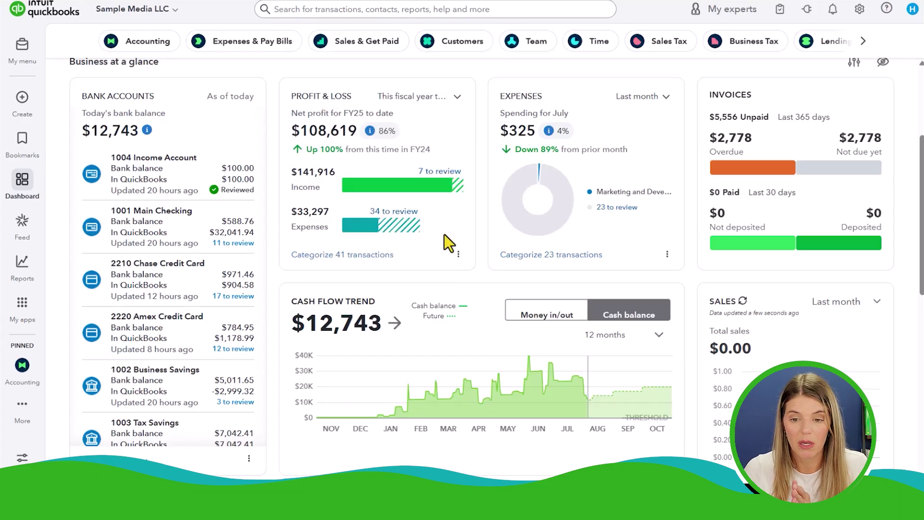
Step: Switch the Expenses widget's period to This month, and return it to Last month
{"action": "left_click", "coordinate": [657, 97]}
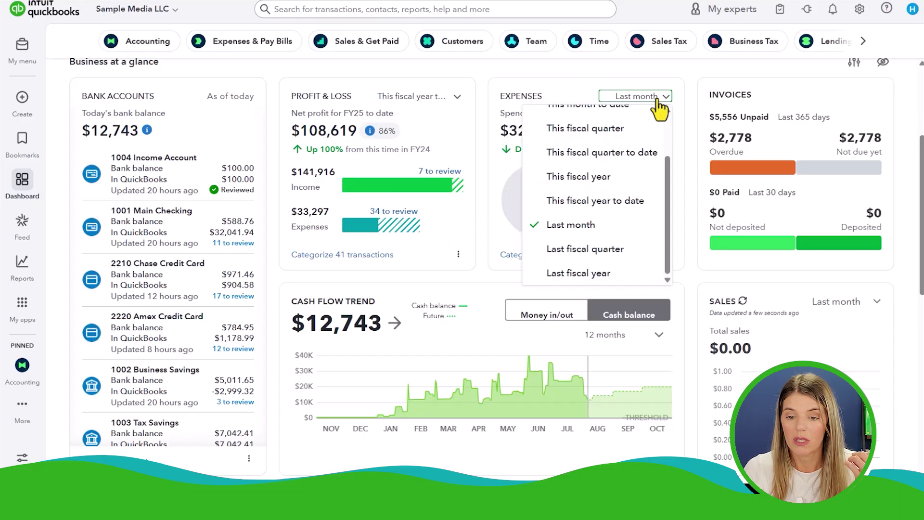
{"action": "left_click", "coordinate": [583, 116]}
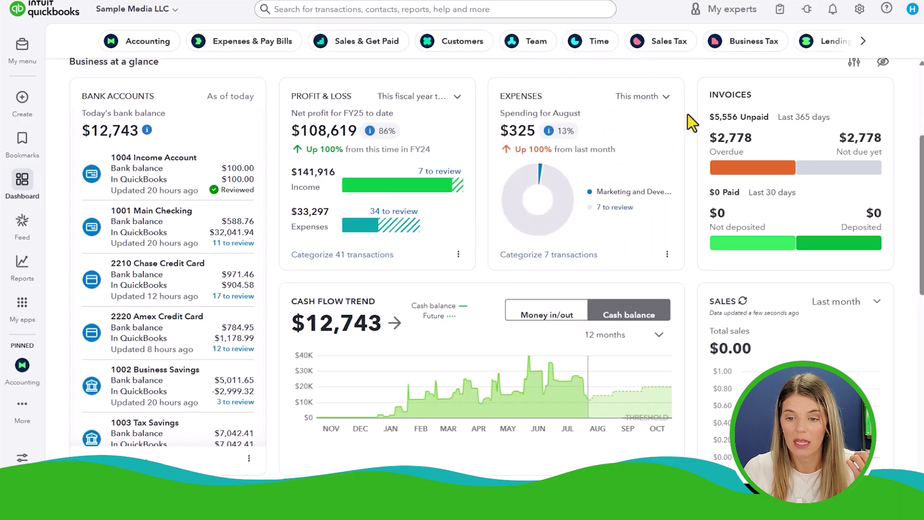
{"action": "left_click", "coordinate": [636, 97]}
{"action": "scroll", "coordinate": [618, 202], "scroll_direction": "down", "scroll_amount": 2}
{"action": "left_click", "coordinate": [596, 225]}
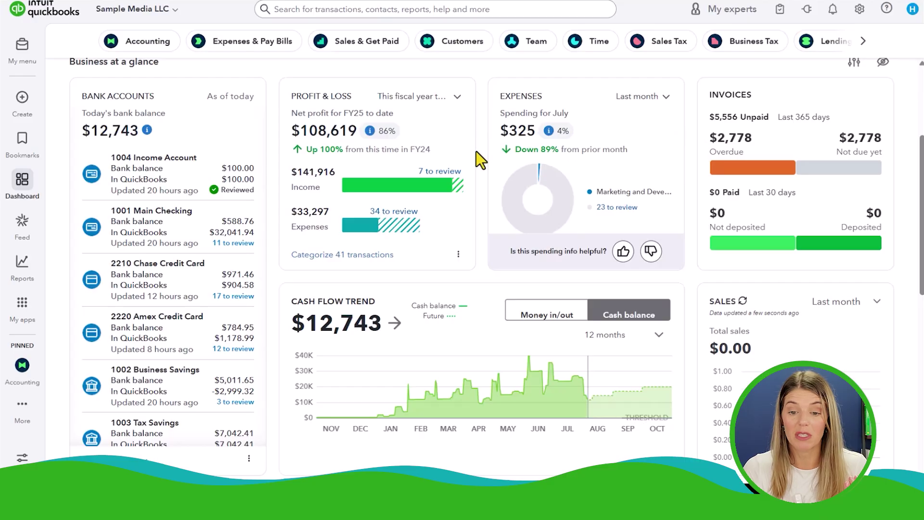
{"action": "mouse_move", "coordinate": [399, 190]}
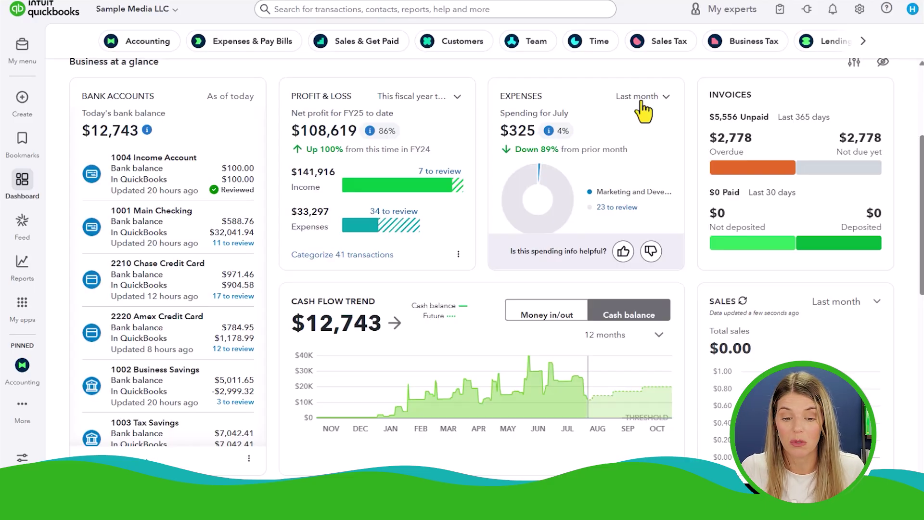
Step: Remove the Sales widget from the dashboard's widget selection and save the change
{"action": "scroll", "coordinate": [550, 174], "scroll_direction": "up", "scroll_amount": 1}
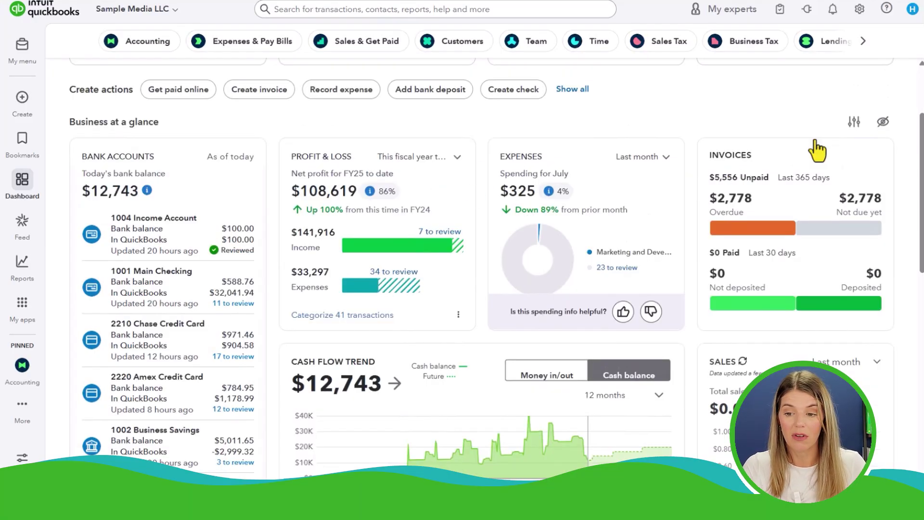
{"action": "left_click", "coordinate": [855, 123]}
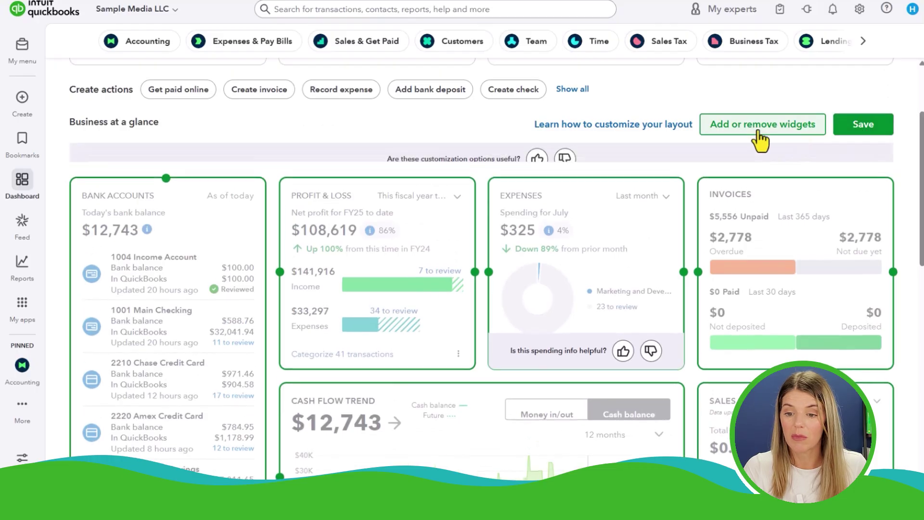
{"action": "left_click", "coordinate": [754, 139]}
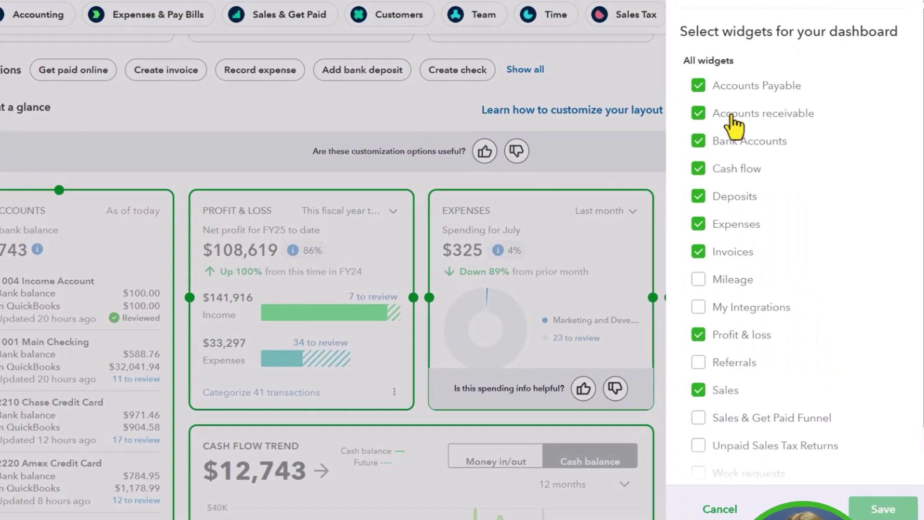
{"action": "scroll", "coordinate": [750, 278], "scroll_direction": "down", "scroll_amount": 1}
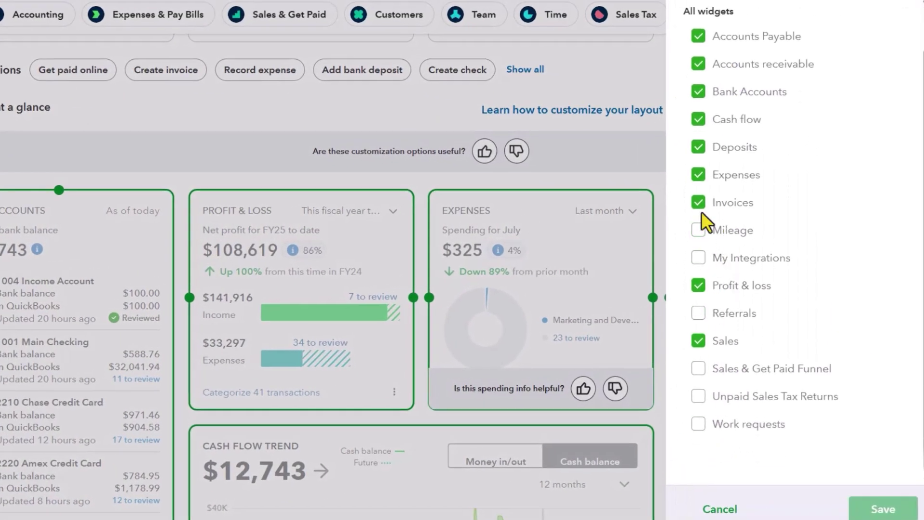
{"action": "left_click", "coordinate": [699, 342]}
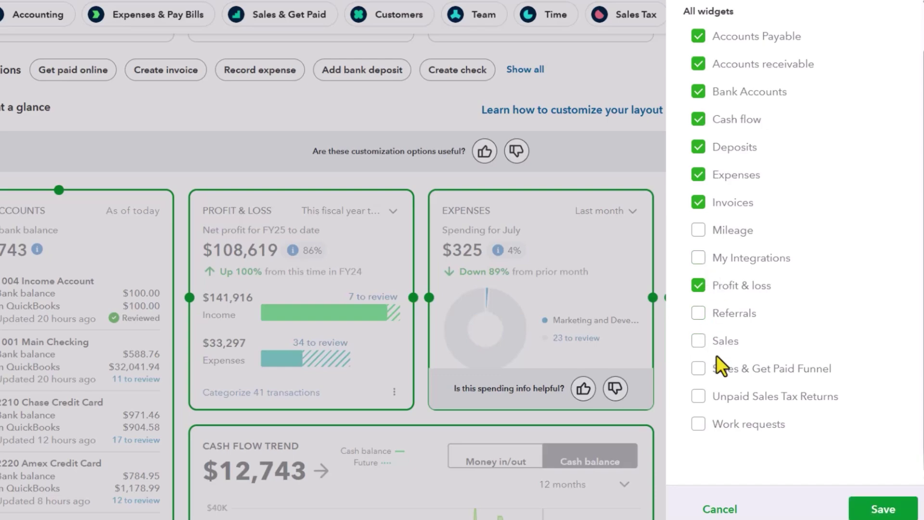
{"action": "left_click", "coordinate": [910, 514]}
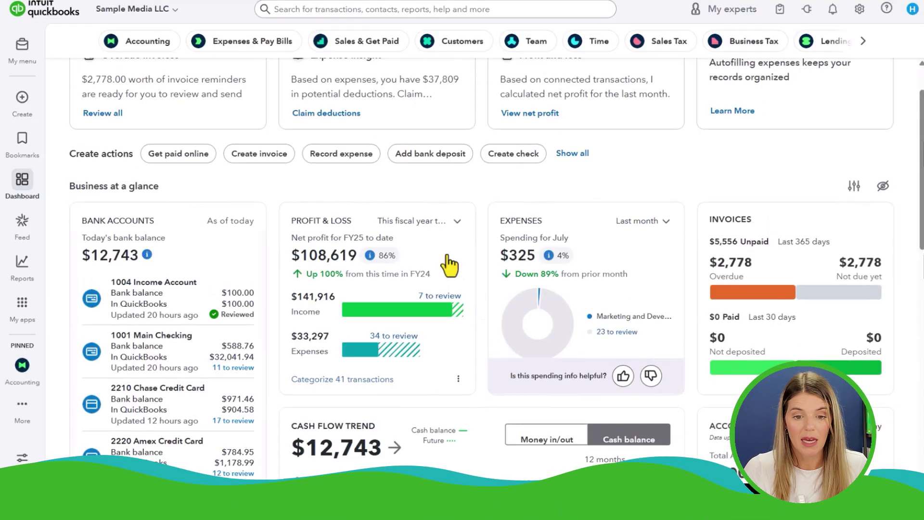
Step: View the bookmarks and the form for bookmarking the Dashboard without saving it, and open the Bank transactions bookmark
{"action": "scroll", "coordinate": [382, 134], "scroll_direction": "up", "scroll_amount": 3}
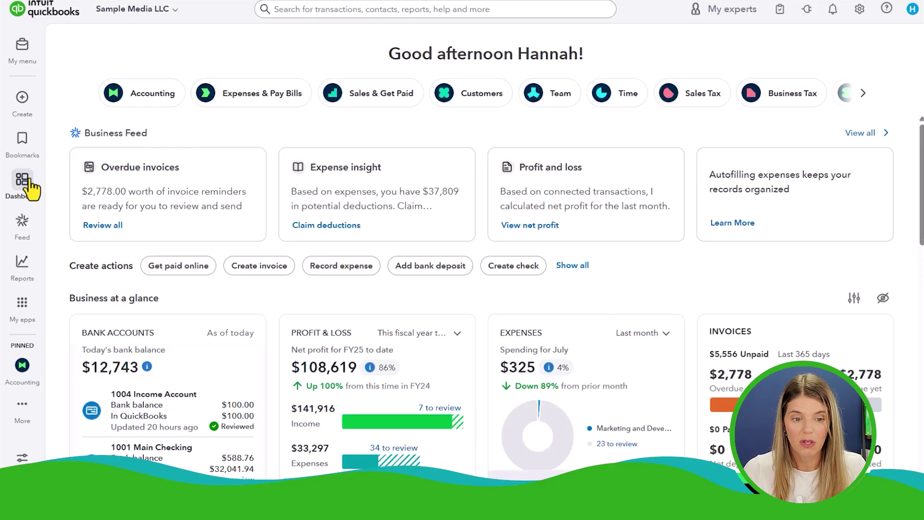
{"action": "mouse_move", "coordinate": [17, 164]}
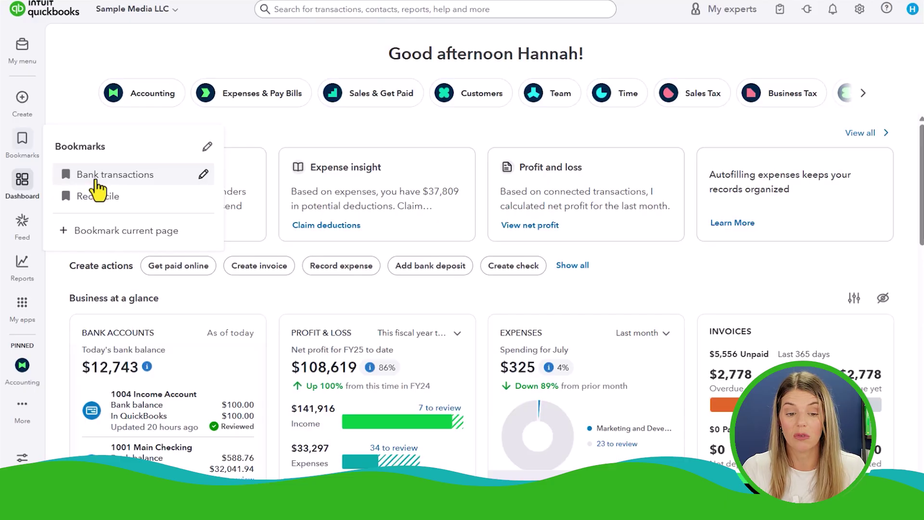
{"action": "left_click", "coordinate": [102, 236]}
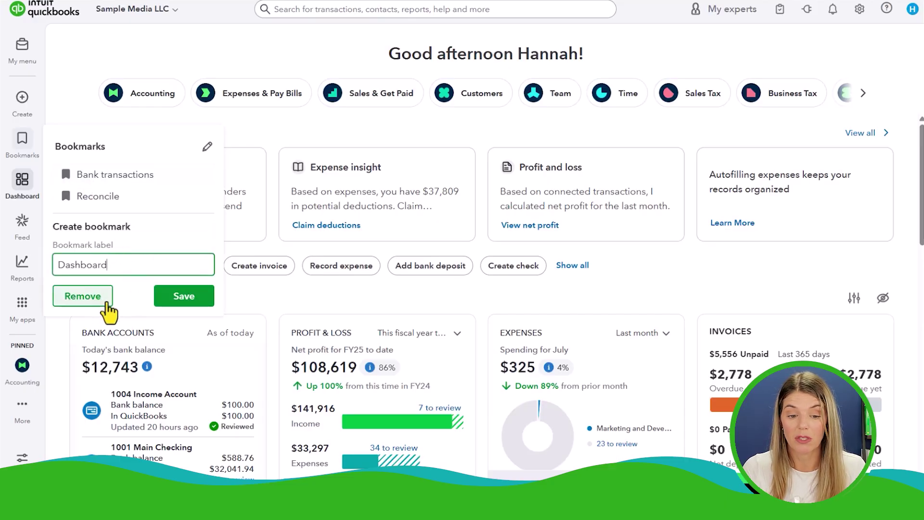
{"action": "left_click", "coordinate": [141, 301]}
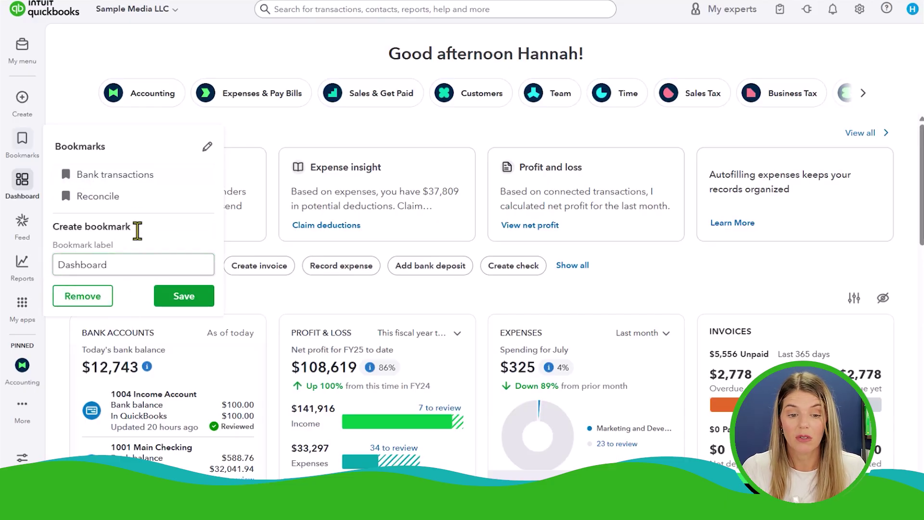
{"action": "left_click", "coordinate": [135, 176]}
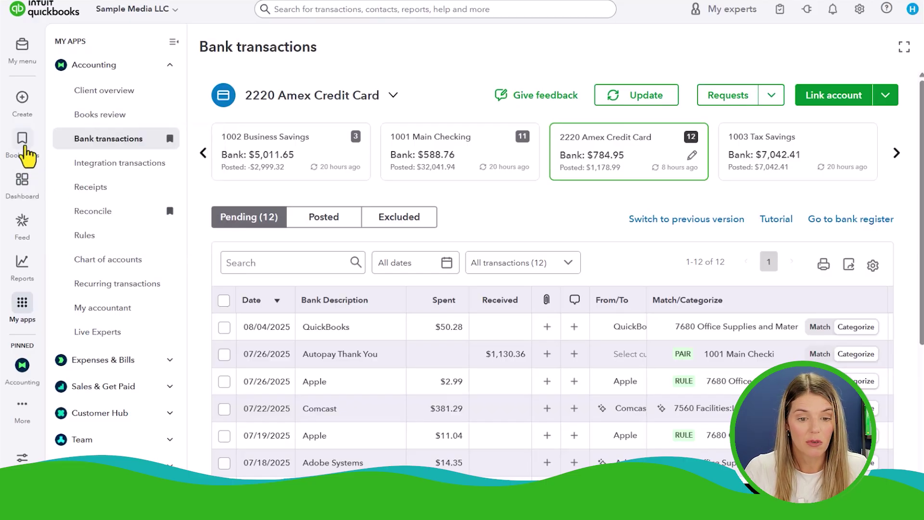
Step: Open the Business Feed, then the Standard reports page and look over its report categories from Favorites to Employees
{"action": "left_click", "coordinate": [23, 223]}
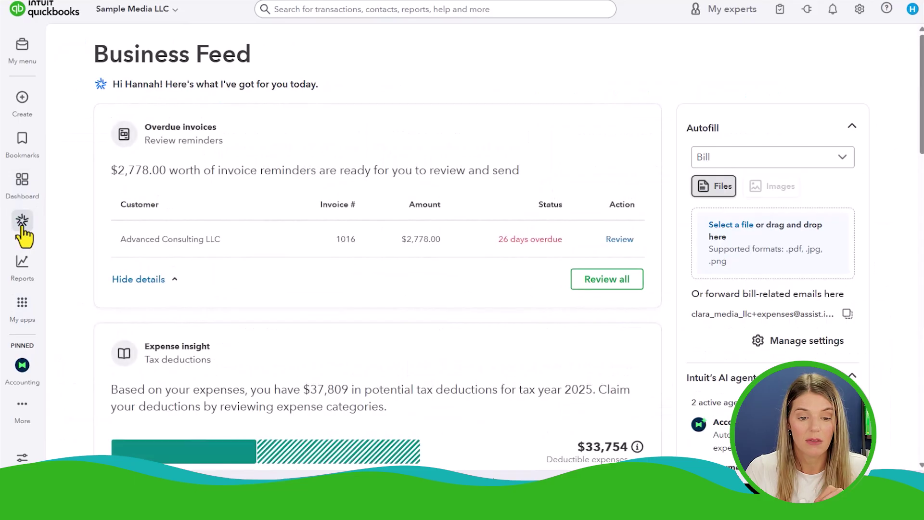
{"action": "left_click", "coordinate": [22, 267]}
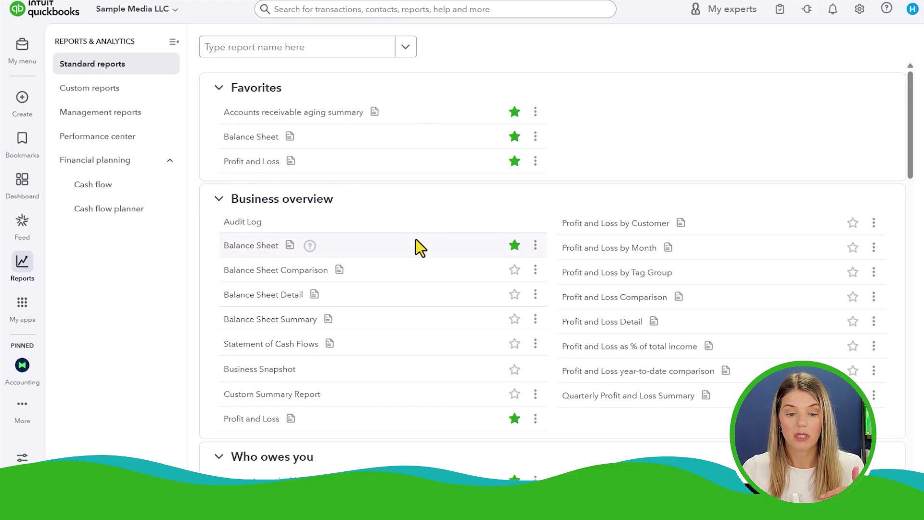
{"action": "scroll", "coordinate": [418, 250], "scroll_direction": "down", "scroll_amount": 1}
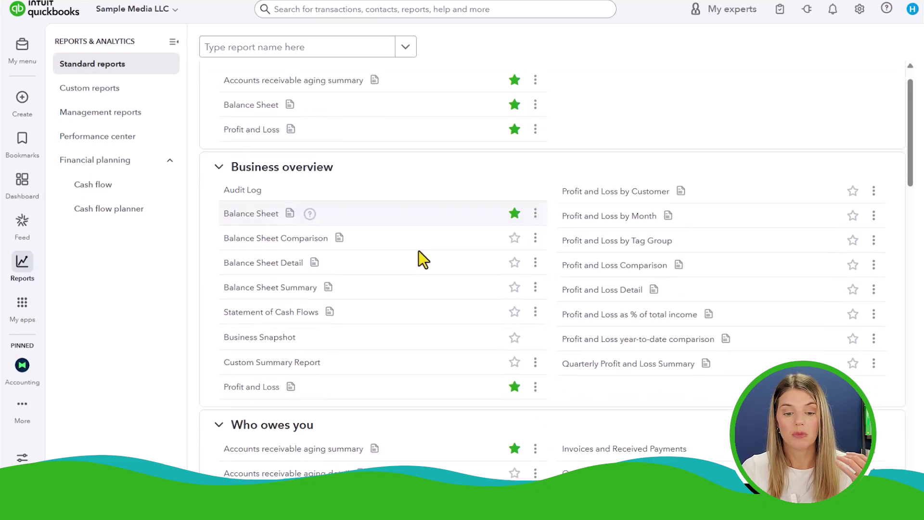
{"action": "scroll", "coordinate": [418, 251], "scroll_direction": "down", "scroll_amount": 4}
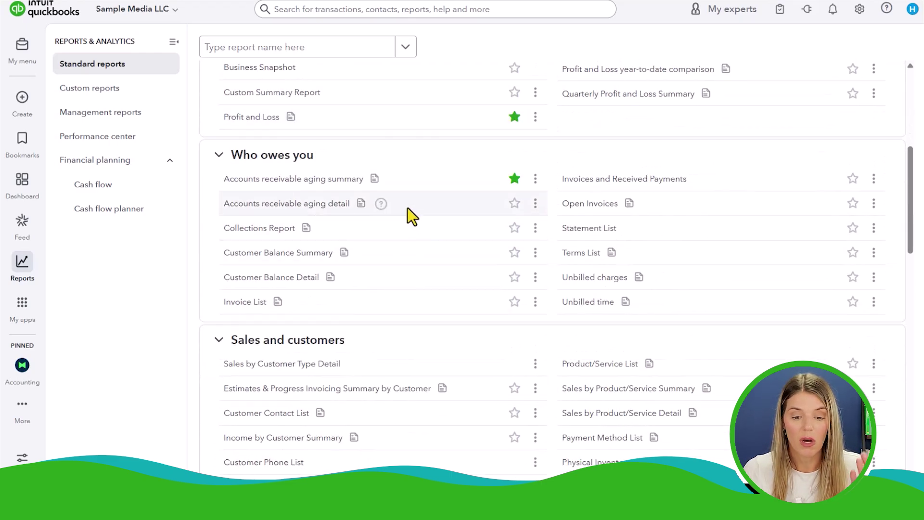
{"action": "scroll", "coordinate": [407, 240], "scroll_direction": "down", "scroll_amount": 3}
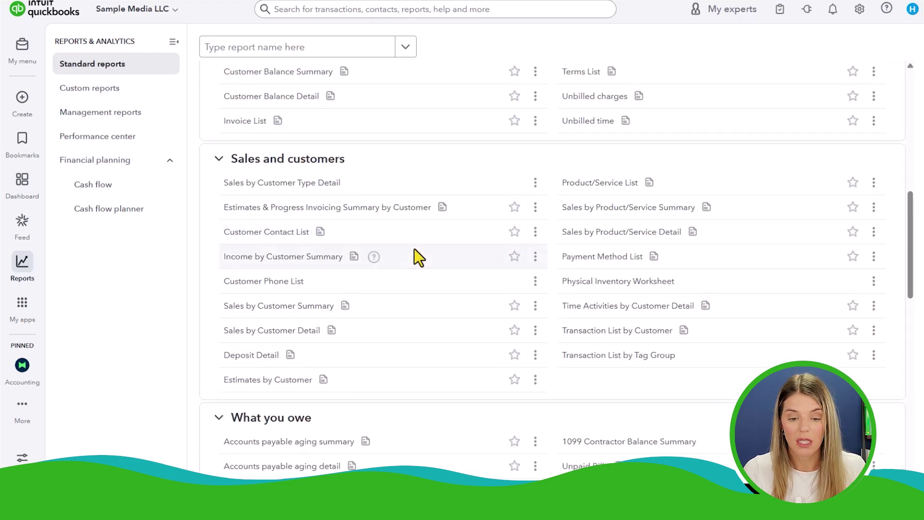
{"action": "scroll", "coordinate": [422, 265], "scroll_direction": "down", "scroll_amount": 2}
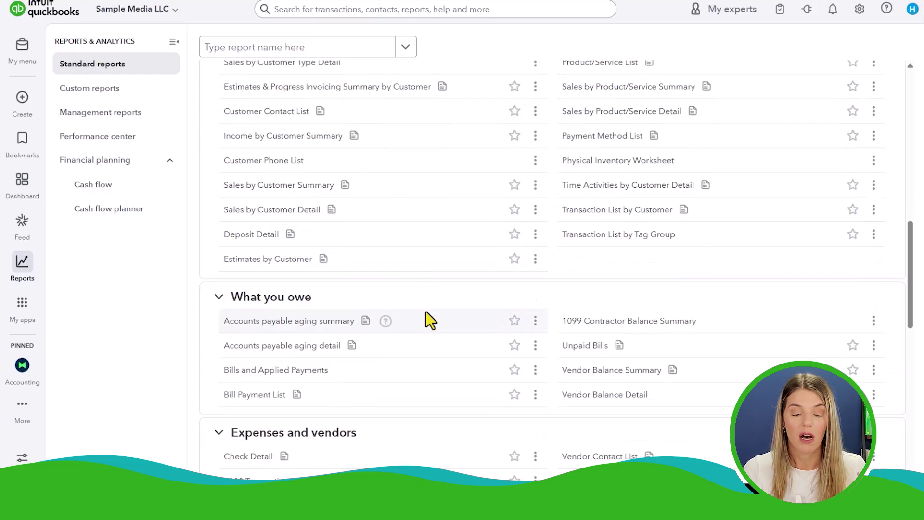
{"action": "scroll", "coordinate": [447, 371], "scroll_direction": "down", "scroll_amount": 2}
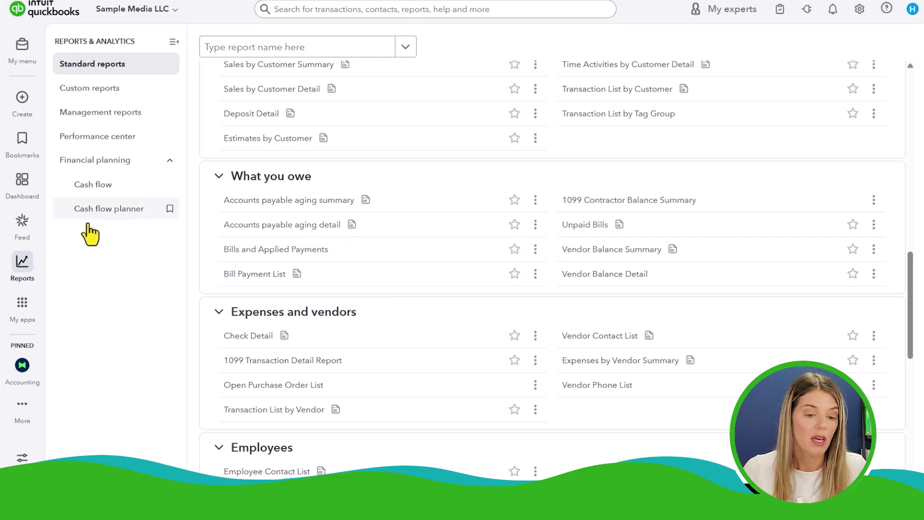
Step: Preview the pages listed under Reports and the apps listed under My apps
{"action": "mouse_move", "coordinate": [30, 265]}
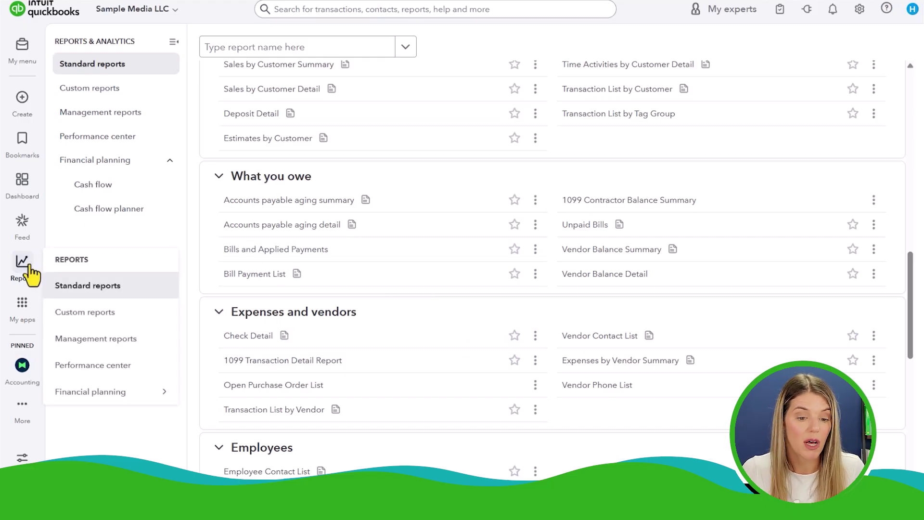
{"action": "mouse_move", "coordinate": [27, 318]}
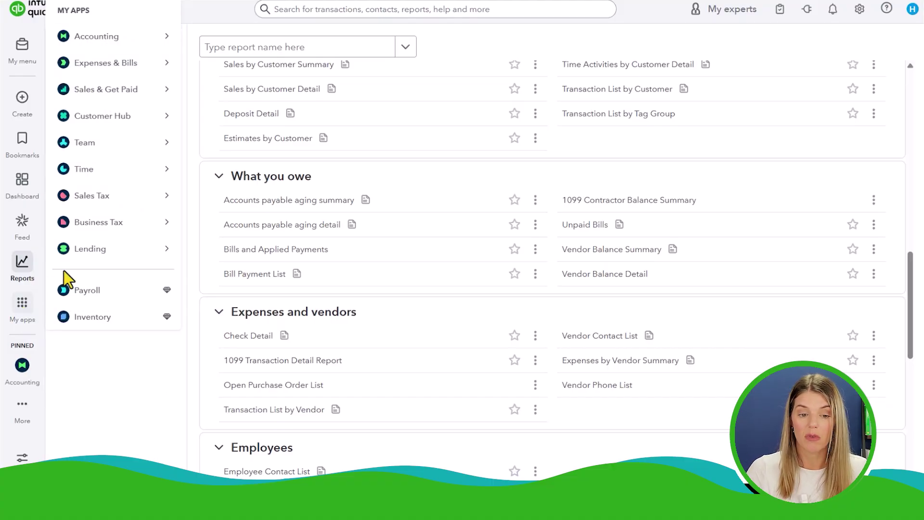
{"action": "mouse_move", "coordinate": [77, 47]}
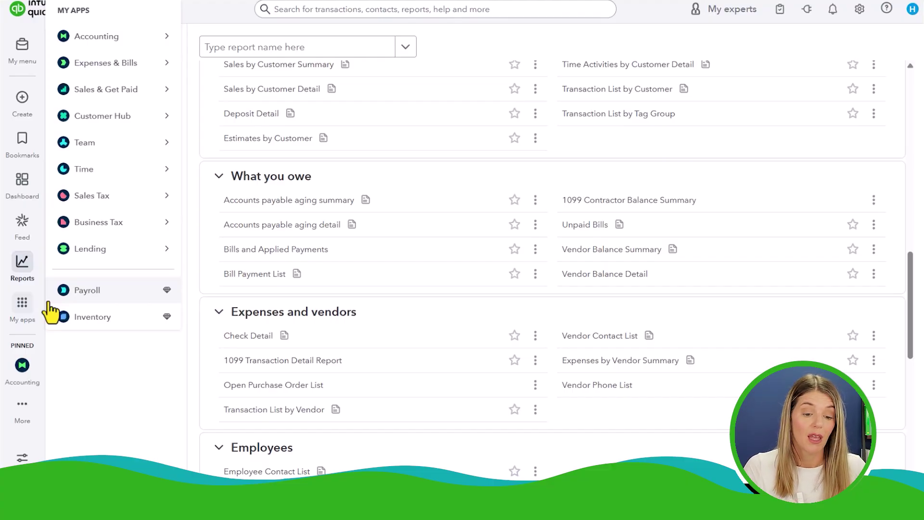
Step: View the additional pinned apps and the app menu customization options, closing the dialog without saving
{"action": "mouse_move", "coordinate": [23, 407]}
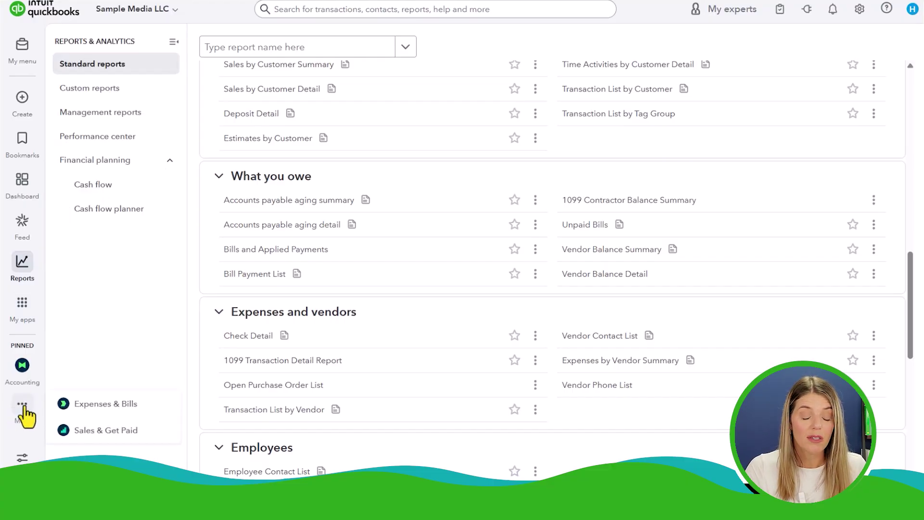
{"action": "left_click", "coordinate": [25, 408]}
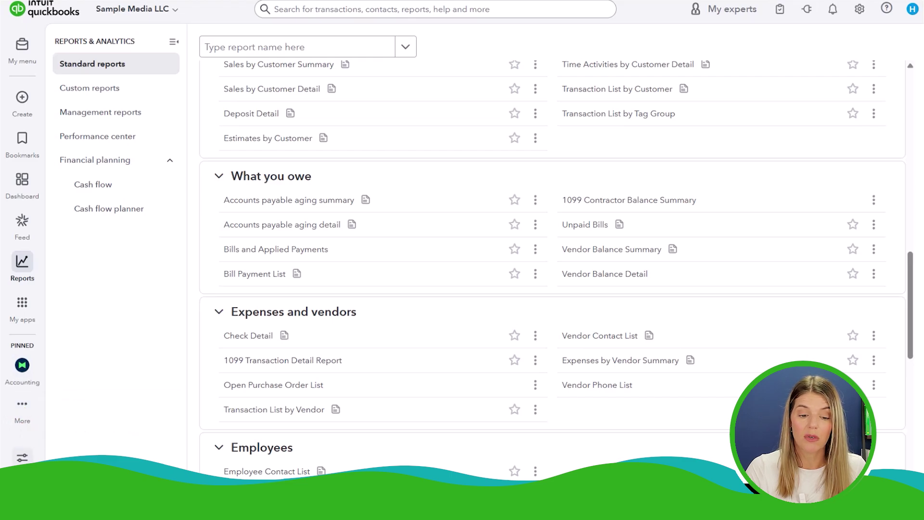
{"action": "left_click", "coordinate": [22, 458]}
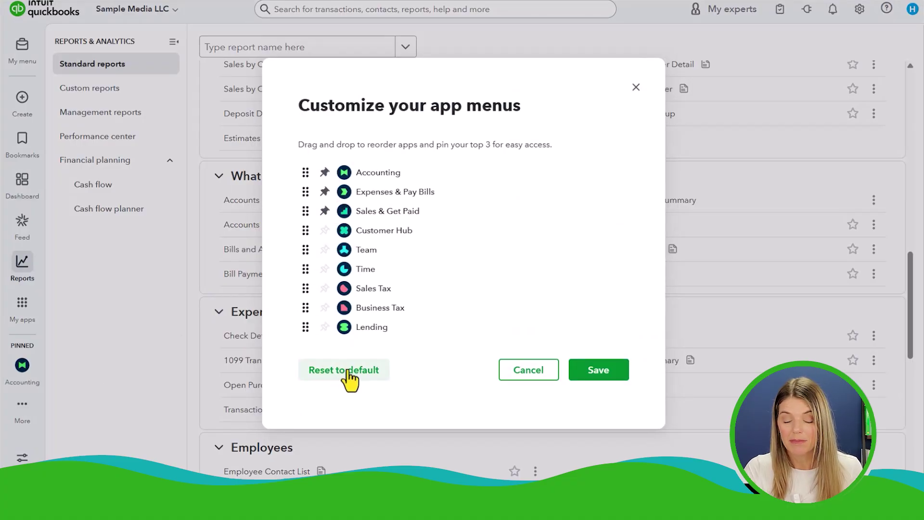
{"action": "left_click", "coordinate": [636, 88]}
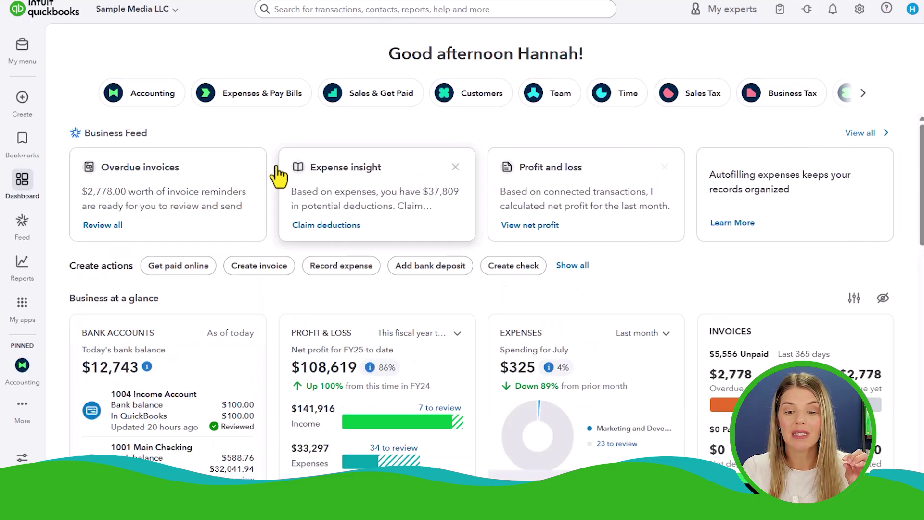
Step: Review the transaction types available for creation, and open the company settings menu
{"action": "left_click", "coordinate": [22, 98]}
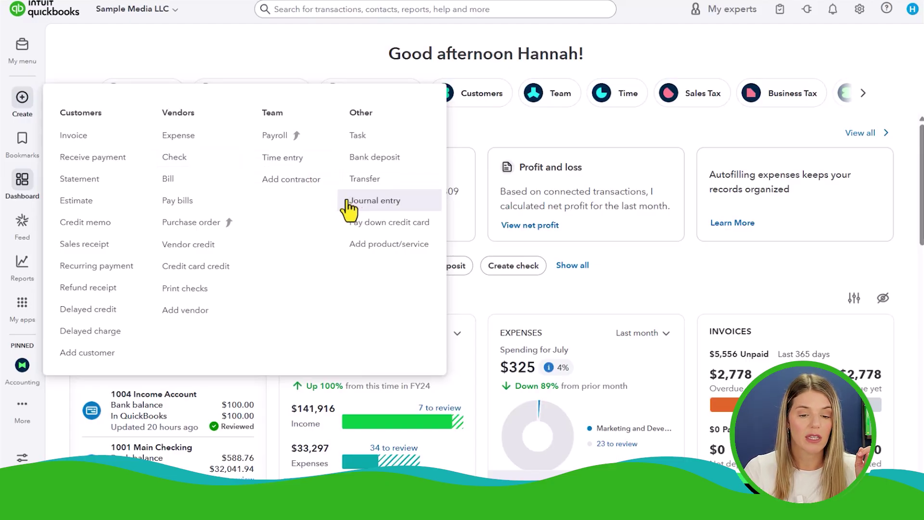
{"action": "mouse_move", "coordinate": [19, 56]}
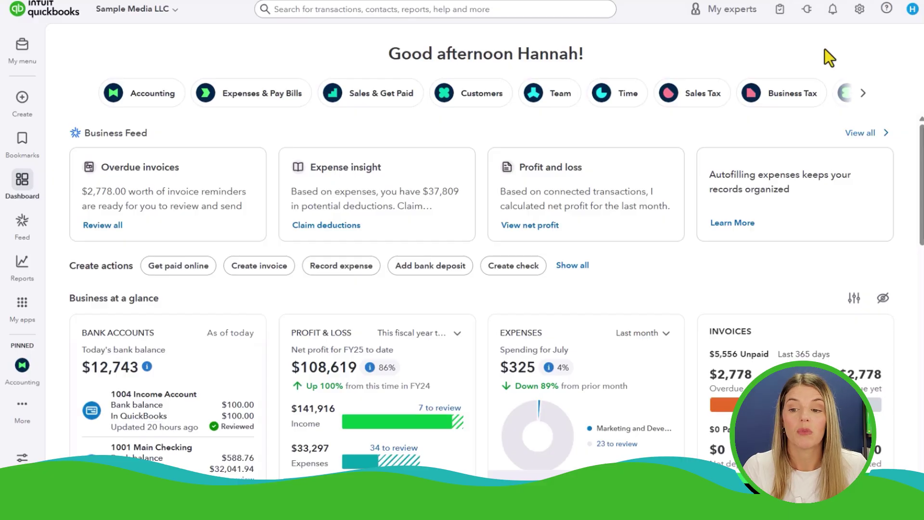
{"action": "left_click", "coordinate": [860, 10]}
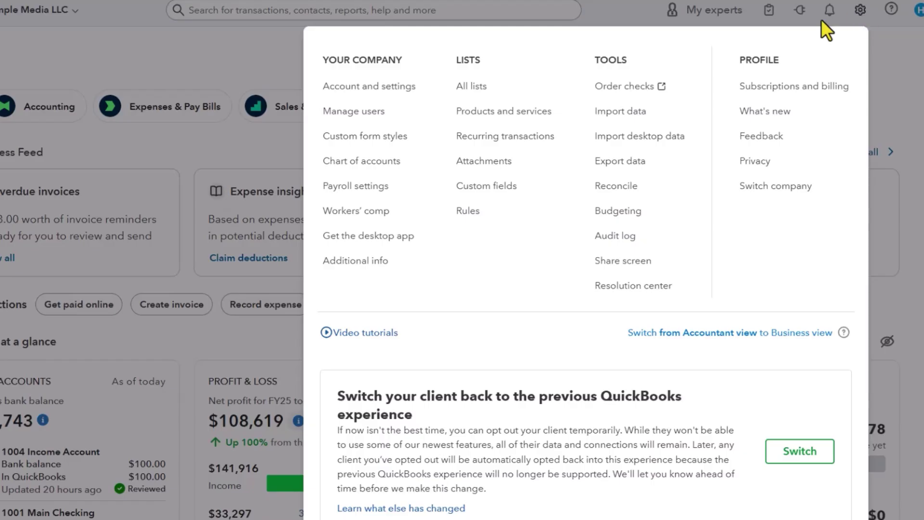